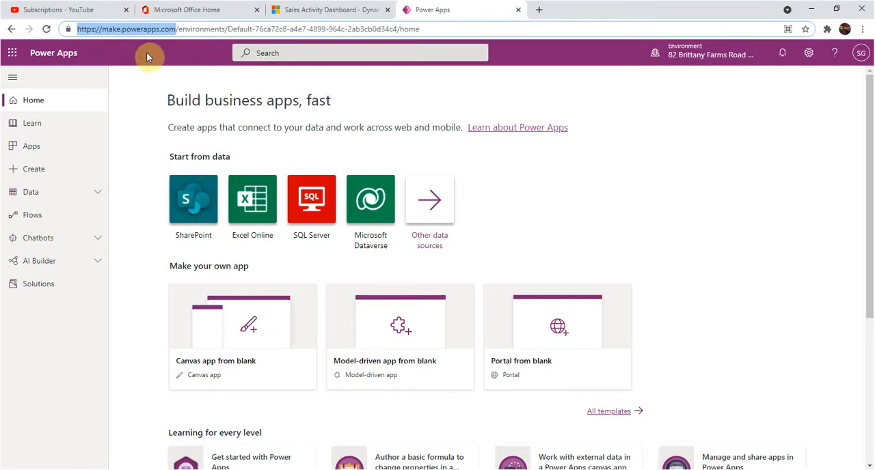
# Step: Switch the working environment from the default one to the other available environment
pyautogui.click(693, 60)
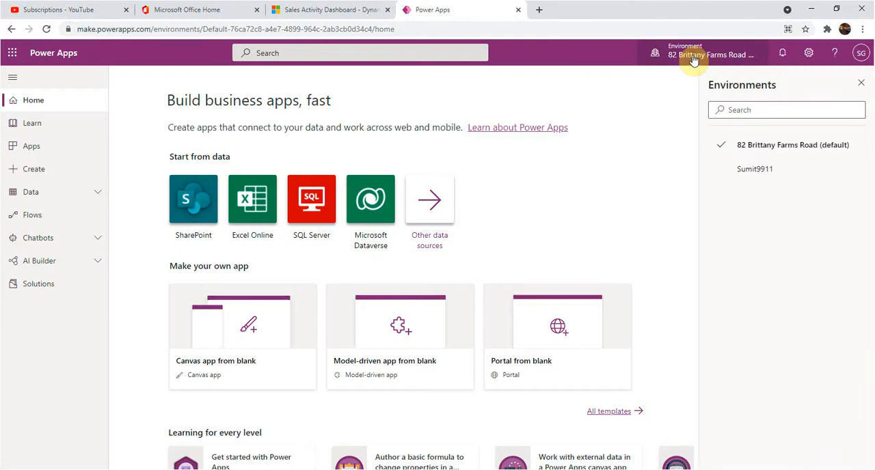
pyautogui.click(760, 170)
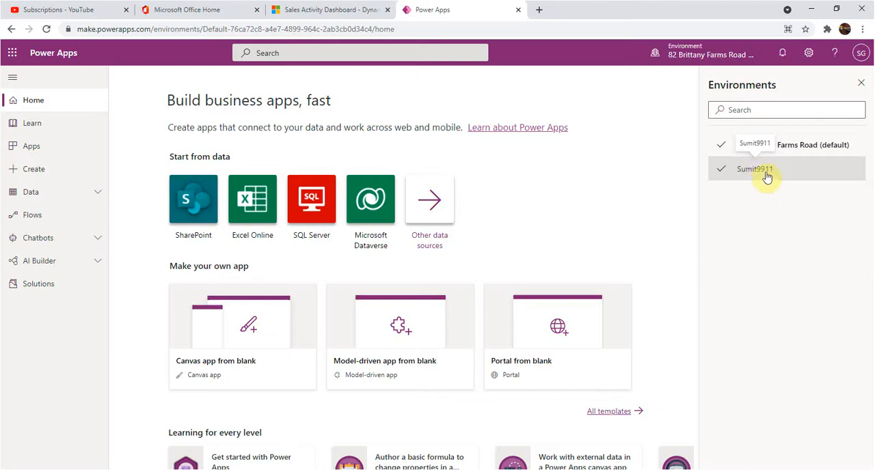
pyautogui.click(767, 176)
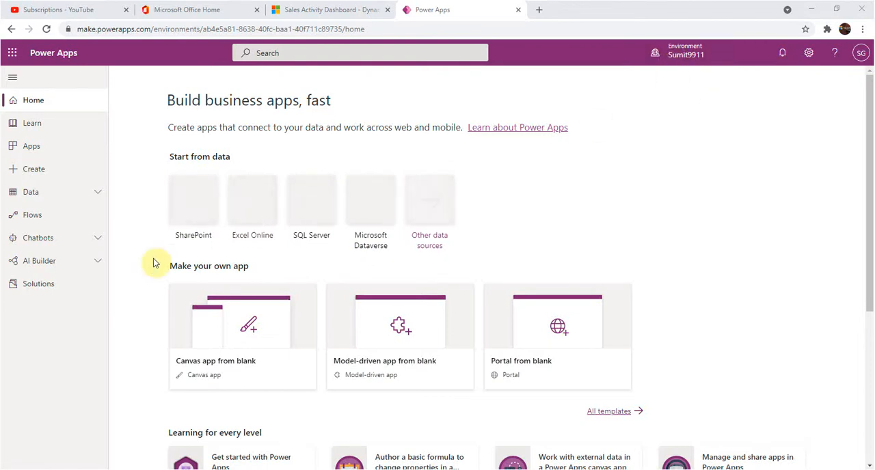
# Step: Start a new solution and give it the display name "ModelDriven App2"
pyautogui.click(42, 287)
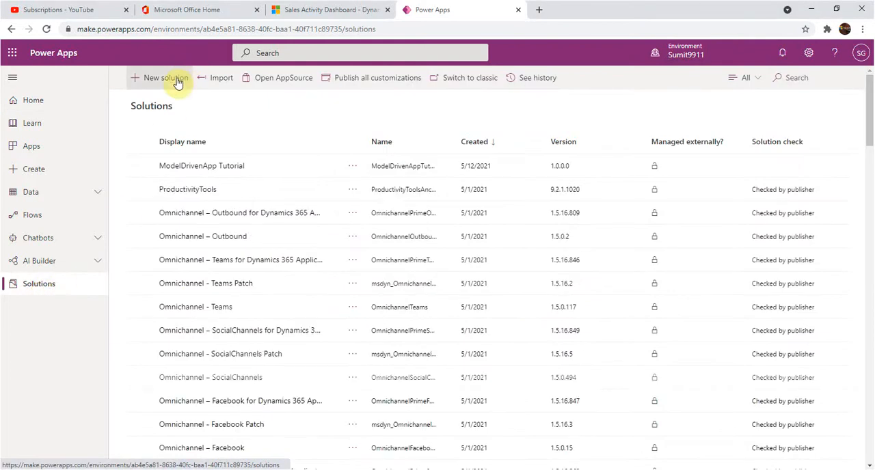
pyautogui.click(177, 80)
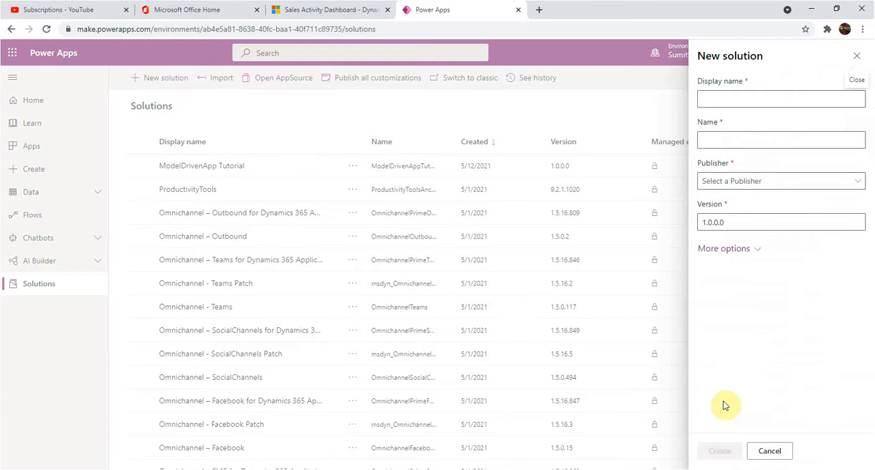
pyautogui.click(744, 101)
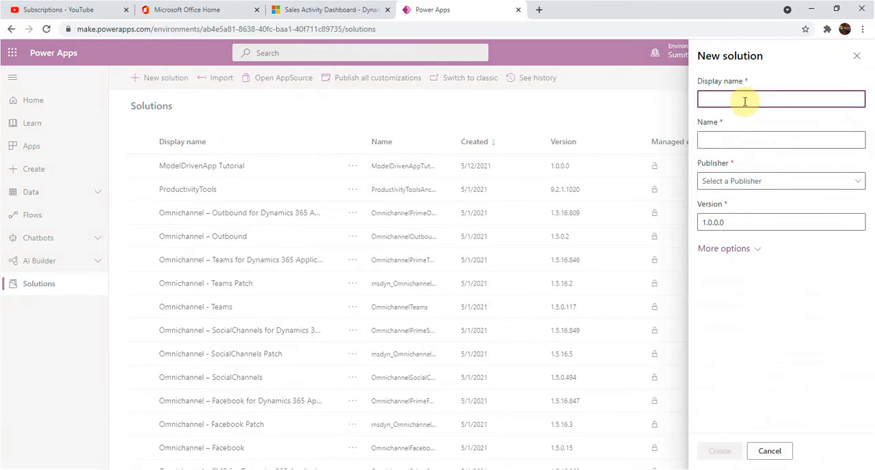
pyautogui.write('Mode')
pyautogui.write('ldriven')
pyautogui.press('BackSpace')
pyautogui.press('BackSpace')
pyautogui.press('BackSpace')
pyautogui.write('Driven')
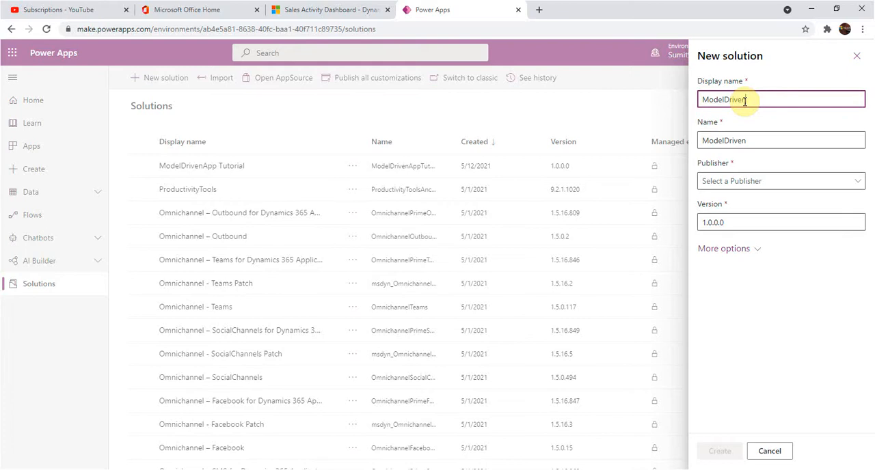
pyautogui.write('App')
pyautogui.click(745, 100)
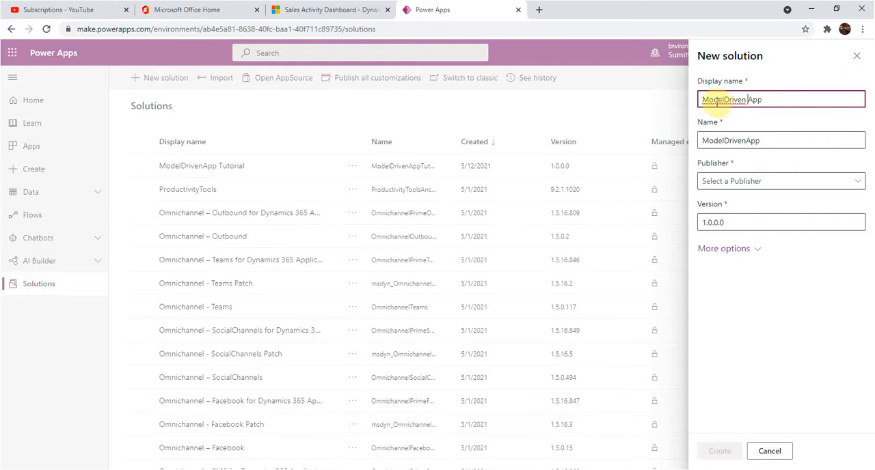
pyautogui.click(776, 102)
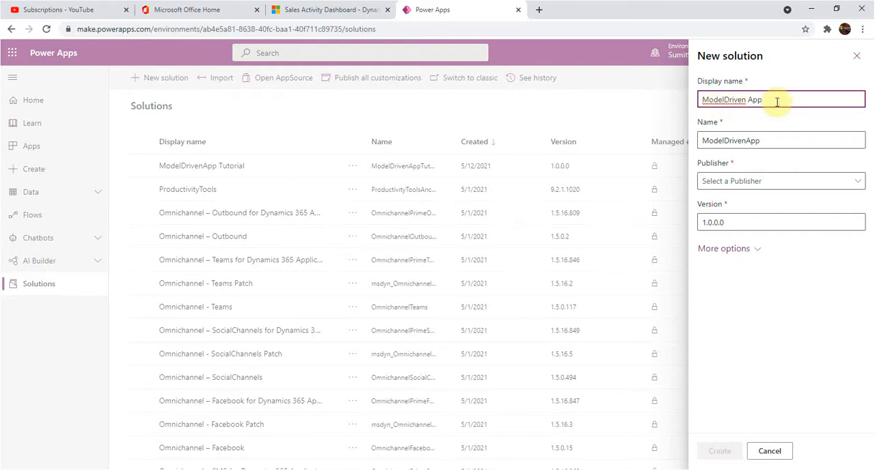
pyautogui.write('2')
# Step: Choose TestPublisher as the solution's publisher and create the solution with version 1.0.0.0
pyautogui.click(743, 180)
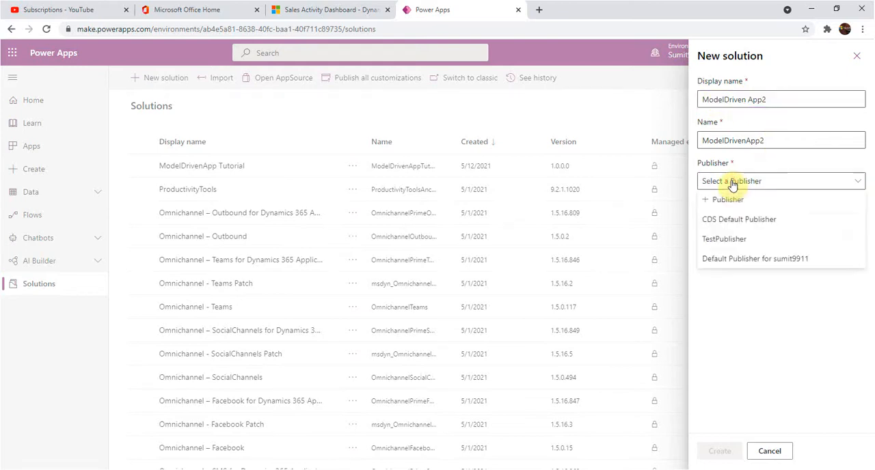
pyautogui.click(730, 239)
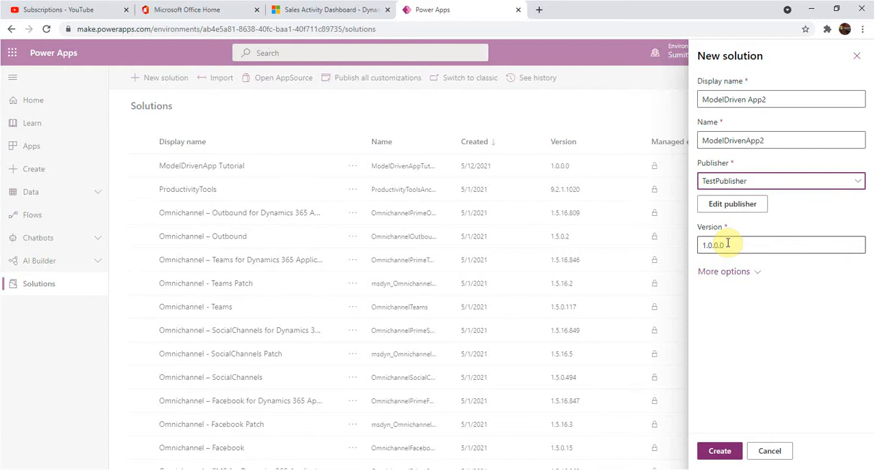
pyautogui.moveTo(728, 245); pyautogui.dragTo(699, 247)
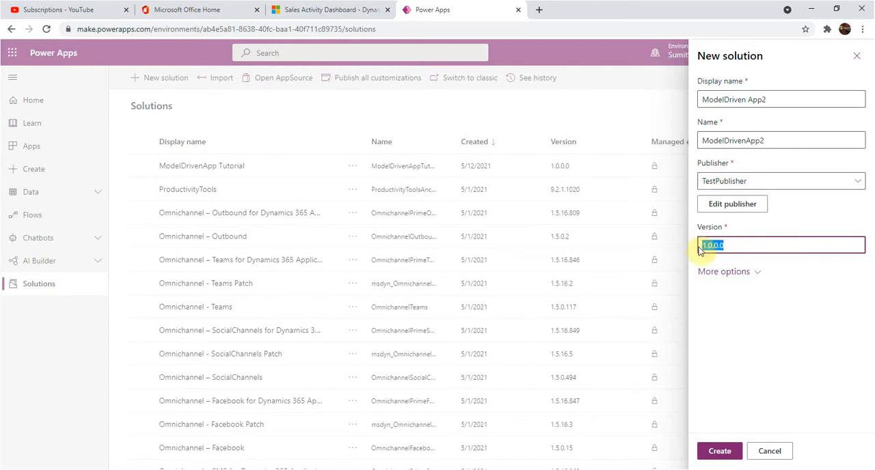
pyautogui.click(718, 452)
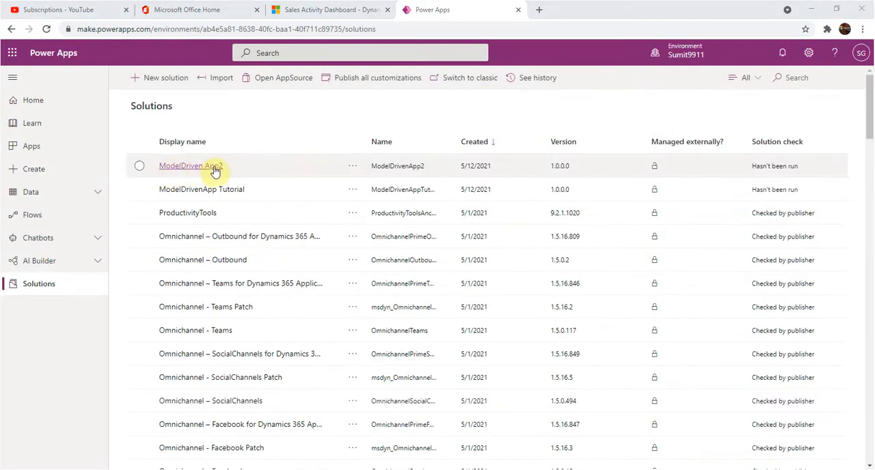
# Step: Start creating a model-driven app from blank
pyautogui.click(42, 170)
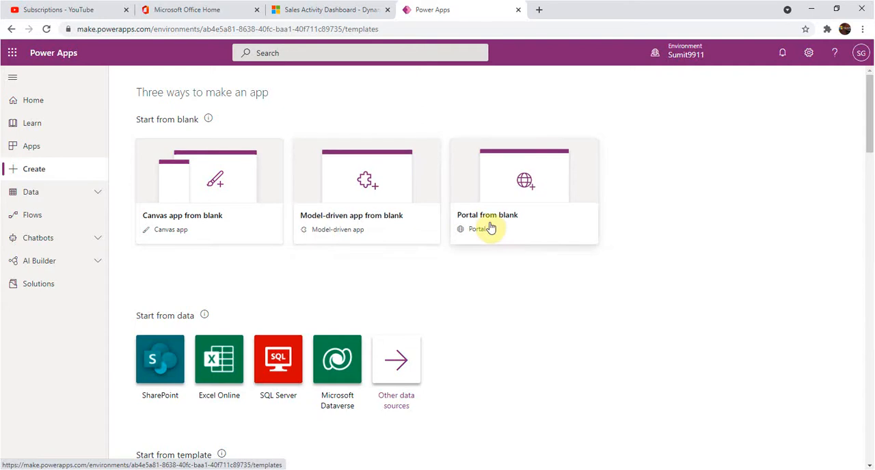
pyautogui.click(363, 226)
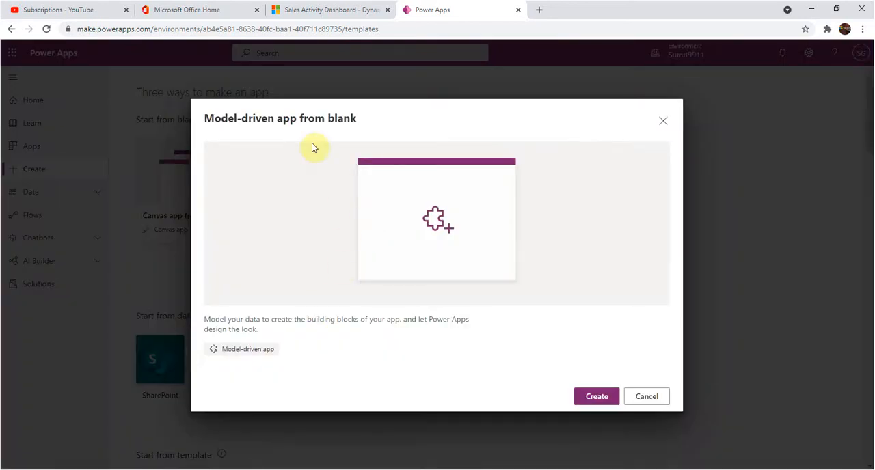
pyautogui.click(596, 403)
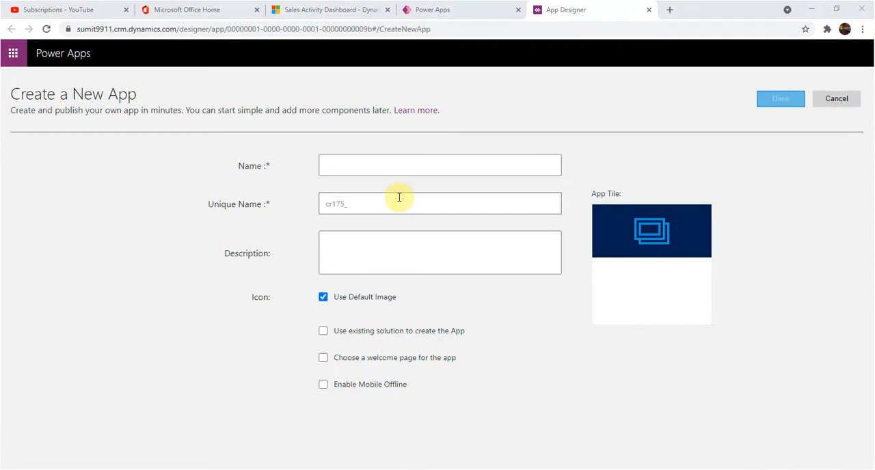
# Step: Name the new app ModelDrivenApp2
pyautogui.click(363, 165)
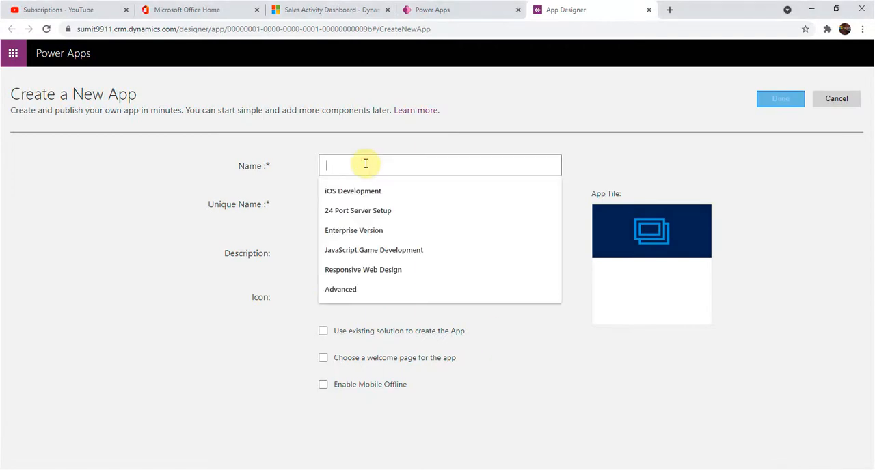
pyautogui.write('Model')
pyautogui.press('Down')
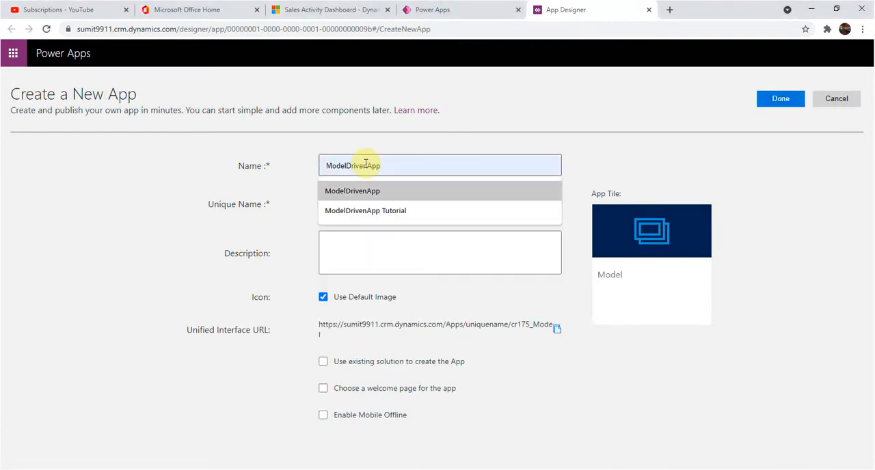
pyautogui.write('2')
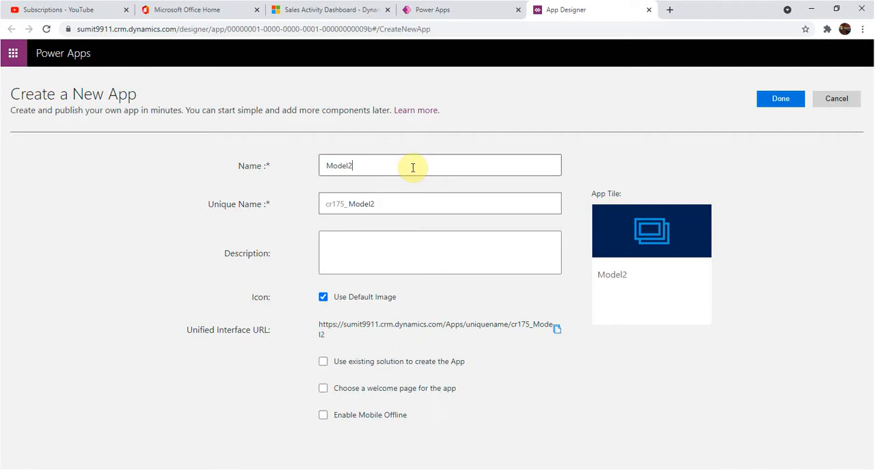
pyautogui.press('BackSpace')
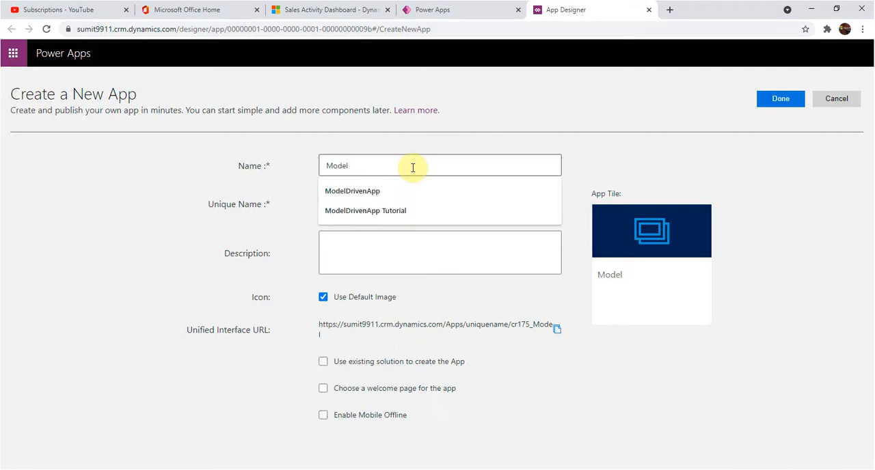
pyautogui.click(357, 194)
pyautogui.write('2')
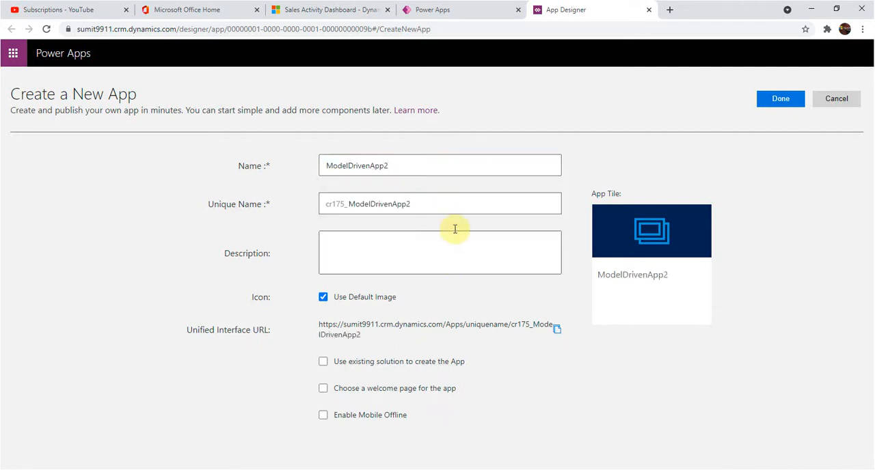
# Step: Enter "ModelDrivenApp2 created for tutorial" as the app's description
pyautogui.click(416, 234)
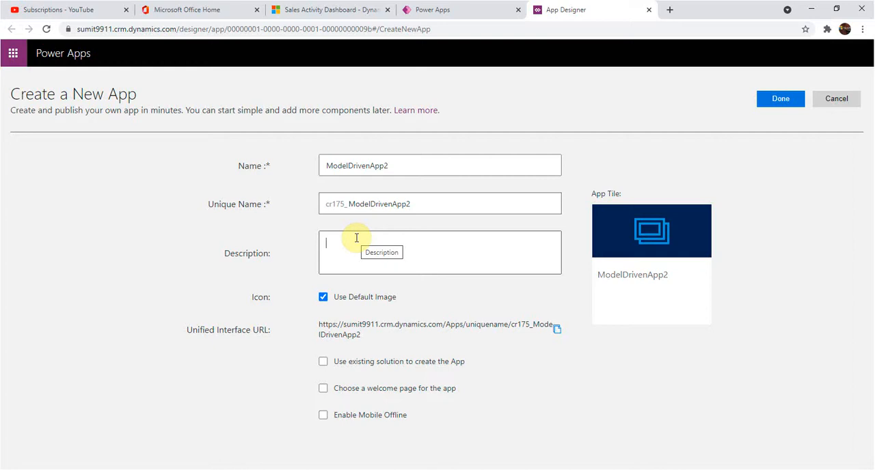
pyautogui.moveTo(390, 164); pyautogui.dragTo(323, 157)
pyautogui.hotkey('ctrl', 'c')
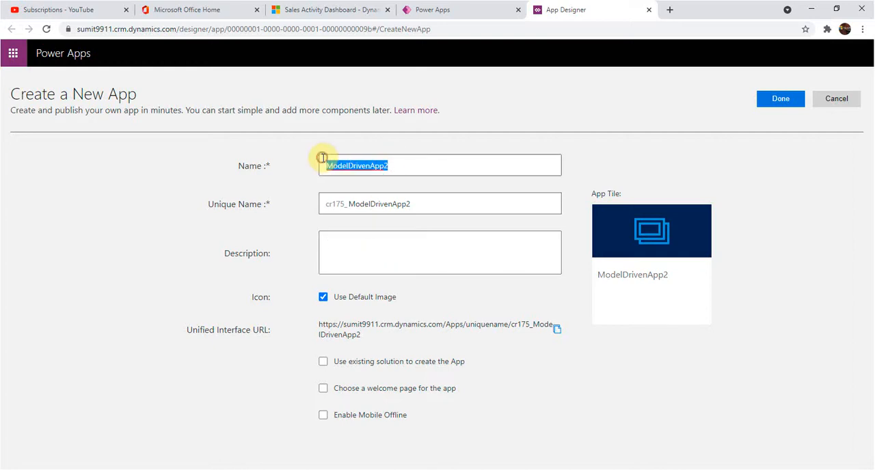
pyautogui.click(416, 251)
pyautogui.hotkey('ctrl', 'v')
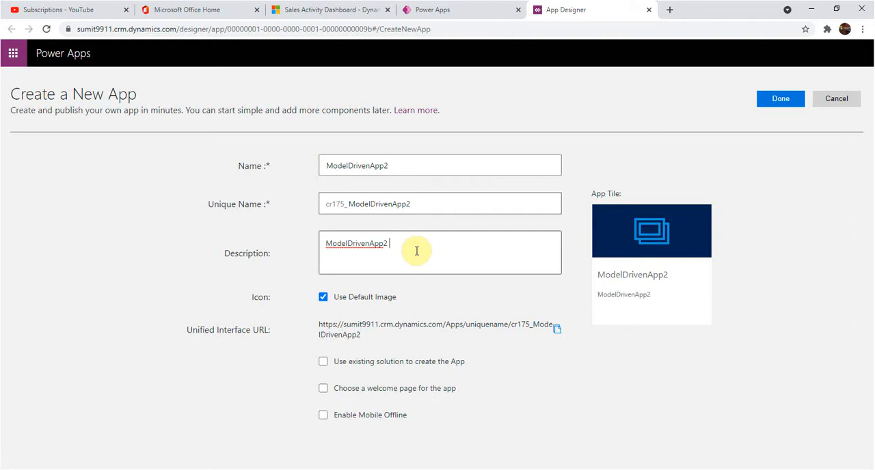
pyautogui.write('creatded a')
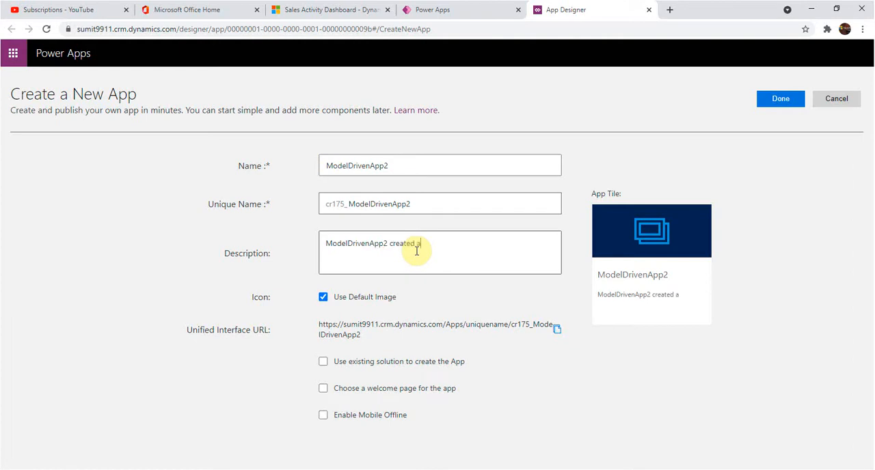
pyautogui.press('BackSpace')
pyautogui.write('for tutorial')
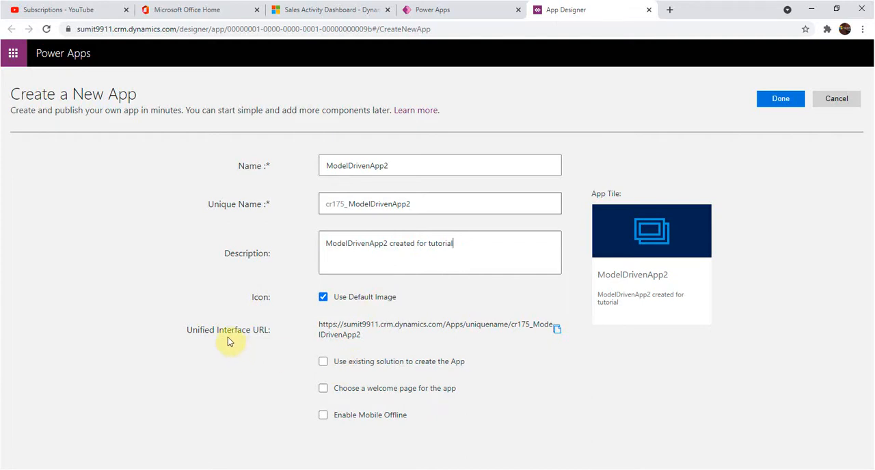
# Step: Base the app on the existing solution ModelDriven App2 and finish creating it
pyautogui.click(323, 363)
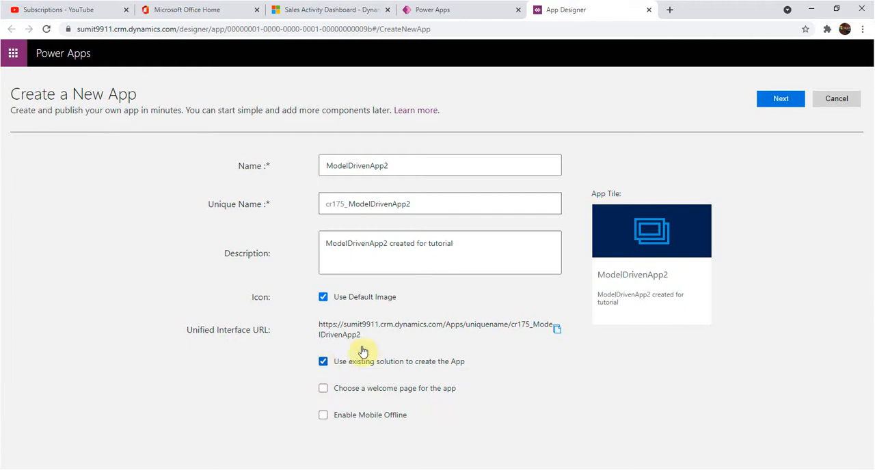
pyautogui.click(777, 101)
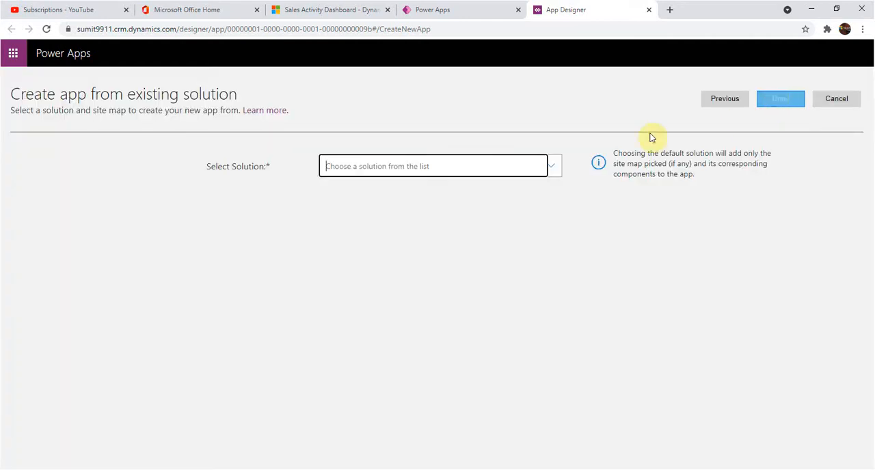
pyautogui.click(554, 169)
pyautogui.click(544, 176)
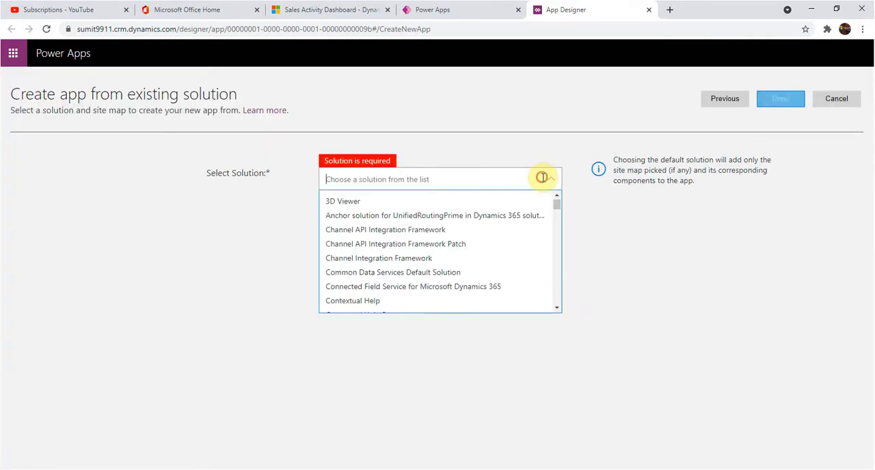
pyautogui.write('model')
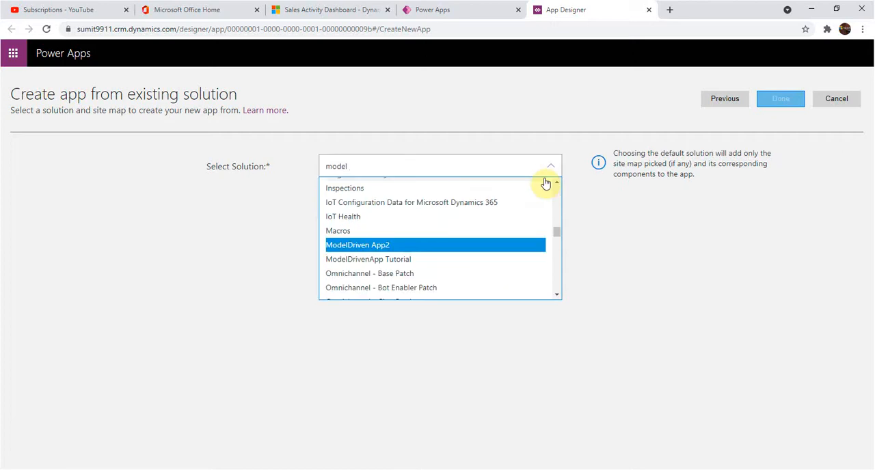
pyautogui.click(464, 244)
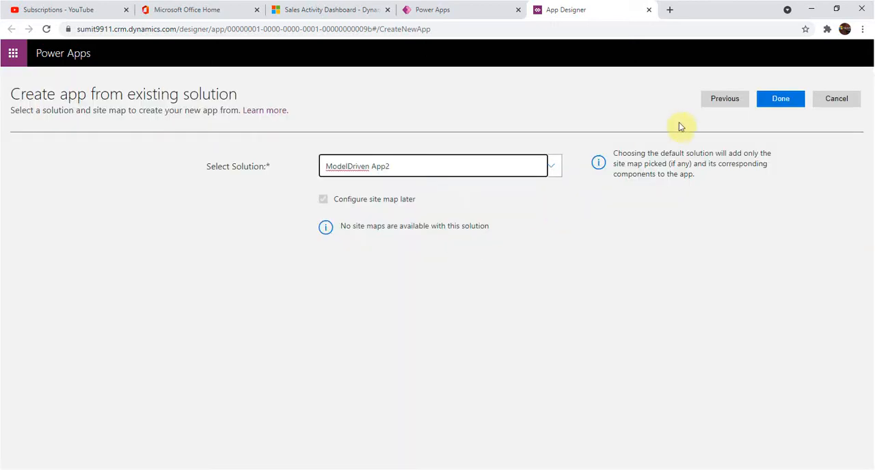
pyautogui.click(781, 102)
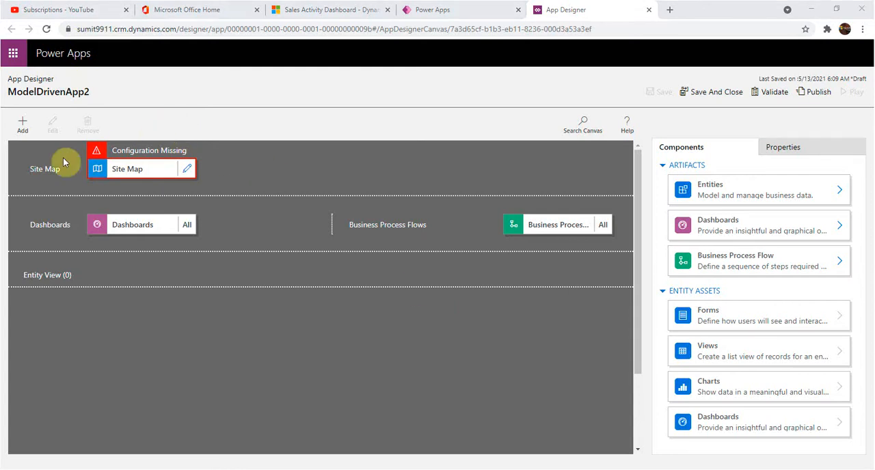
pyautogui.moveTo(61, 171); pyautogui.dragTo(25, 170)
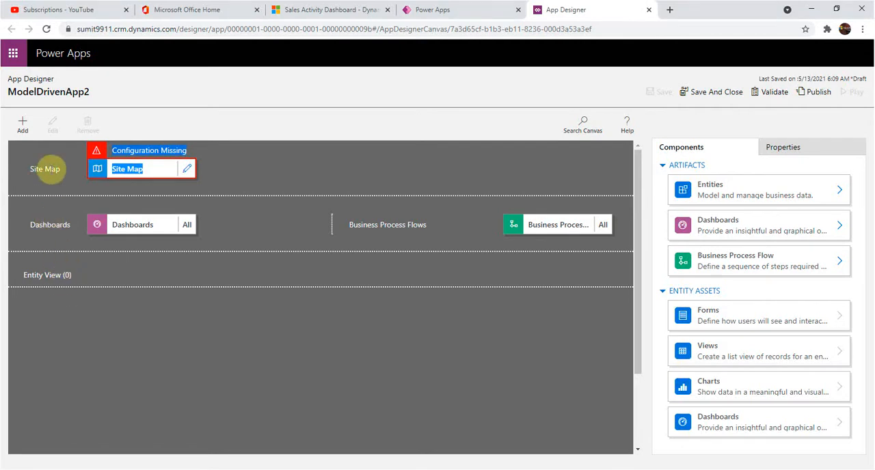
pyautogui.click(45, 169)
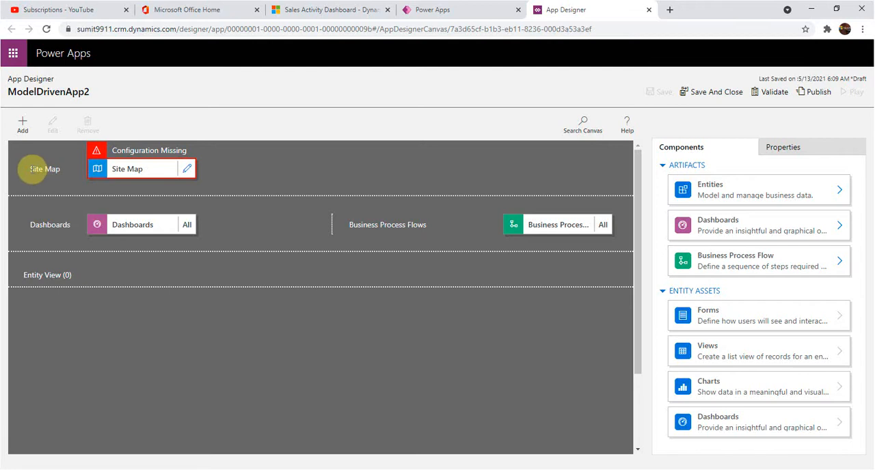
pyautogui.moveTo(45, 169); pyautogui.dragTo(62, 179)
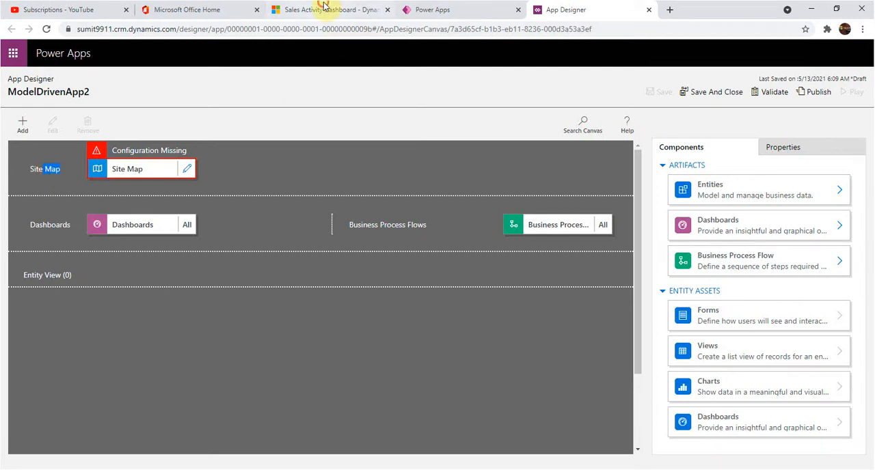
# Step: Switch to the Sales Activity Dashboard in Dynamics 365 to examine its site navigation, and return to the App Designer
pyautogui.click(348, 9)
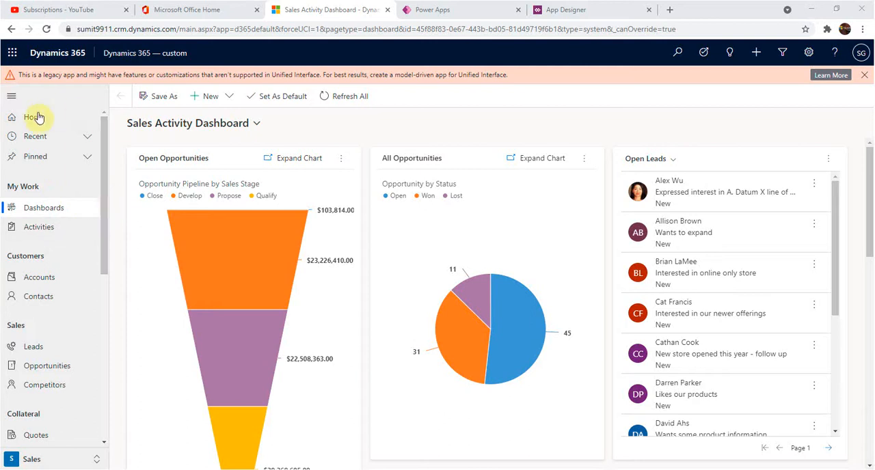
pyautogui.click(574, 10)
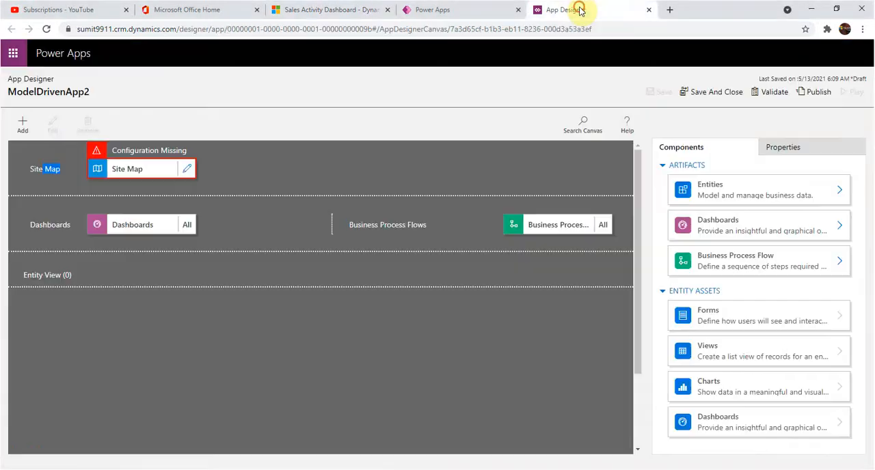
# Step: Open the site map for editing, title its area Customer with the Accounts.svg icon, and try to save
pyautogui.click(188, 170)
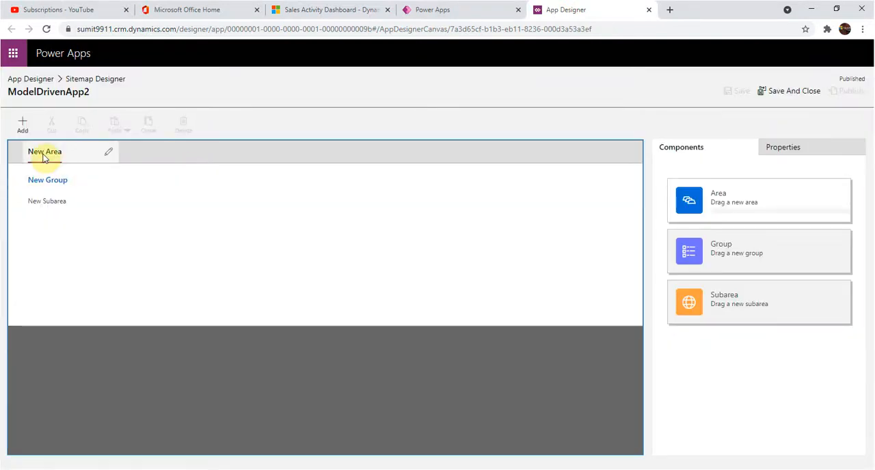
pyautogui.click(110, 153)
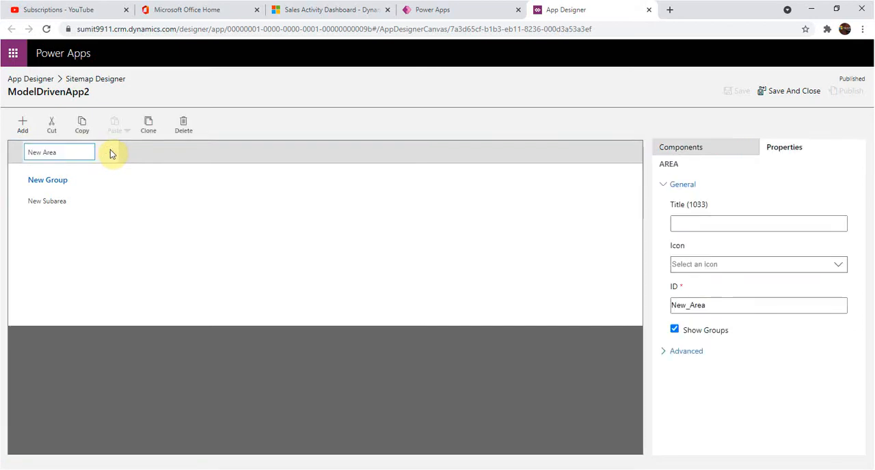
pyautogui.click(697, 218)
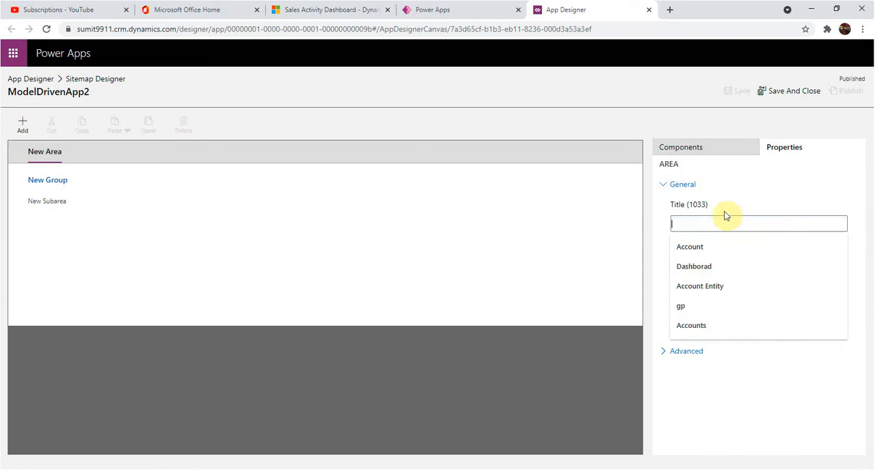
pyautogui.write('Customer')
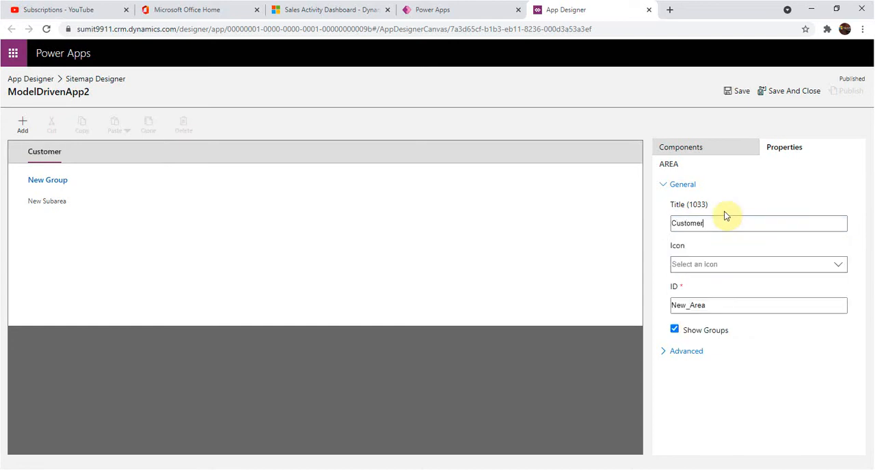
pyautogui.click(838, 267)
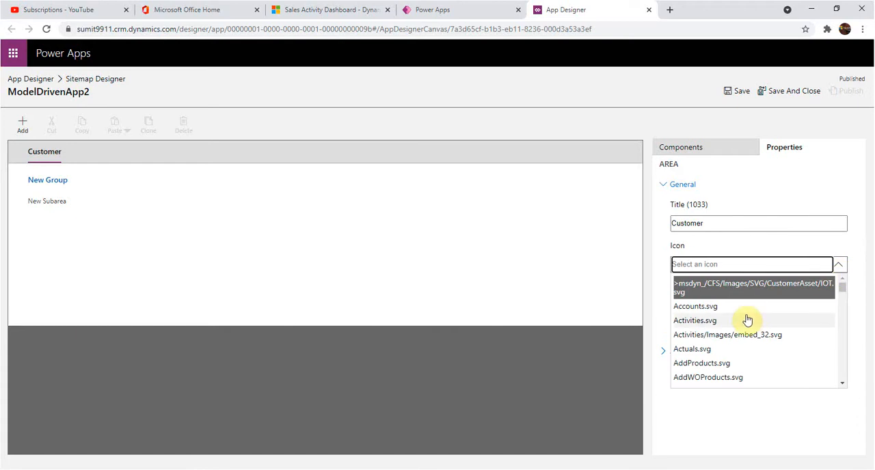
pyautogui.click(751, 307)
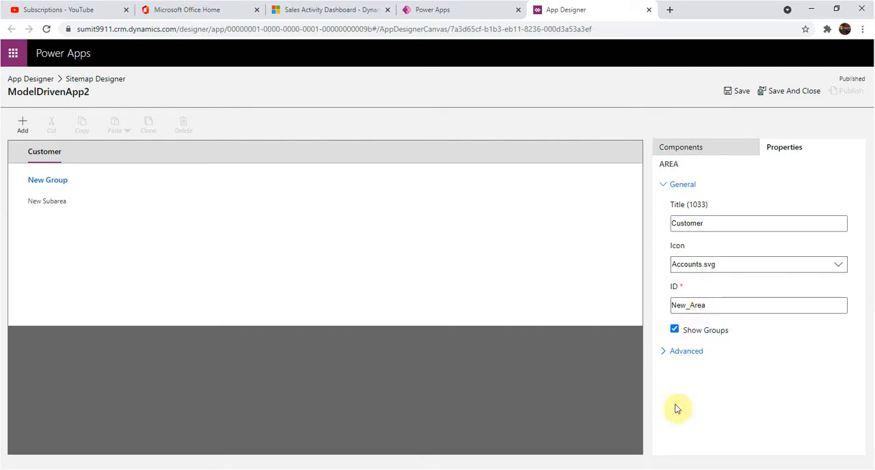
pyautogui.click(739, 92)
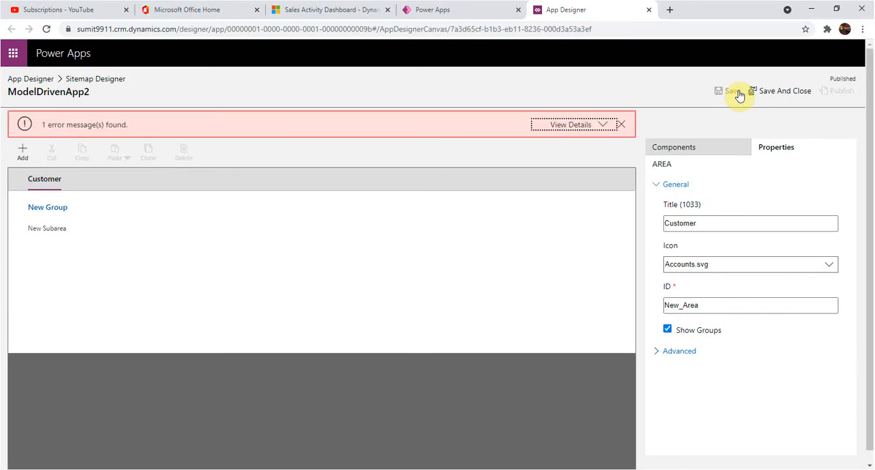
# Step: Title the group under the Customer area Account
pyautogui.click(54, 207)
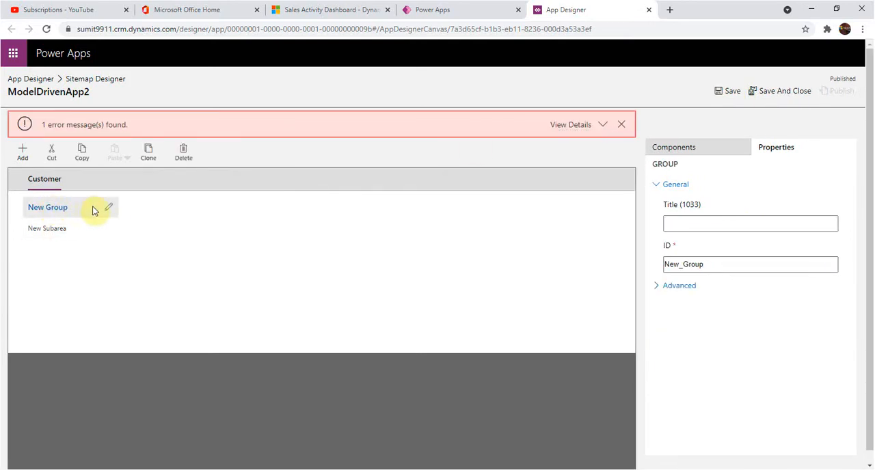
pyautogui.click(687, 224)
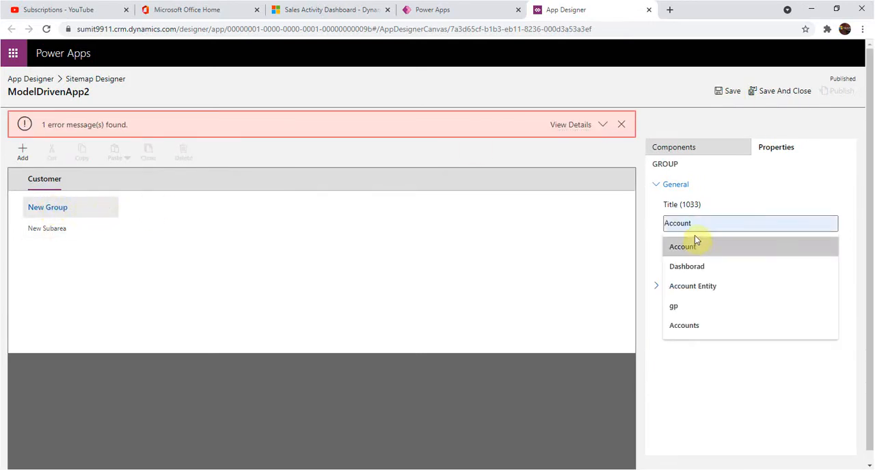
pyautogui.click(694, 244)
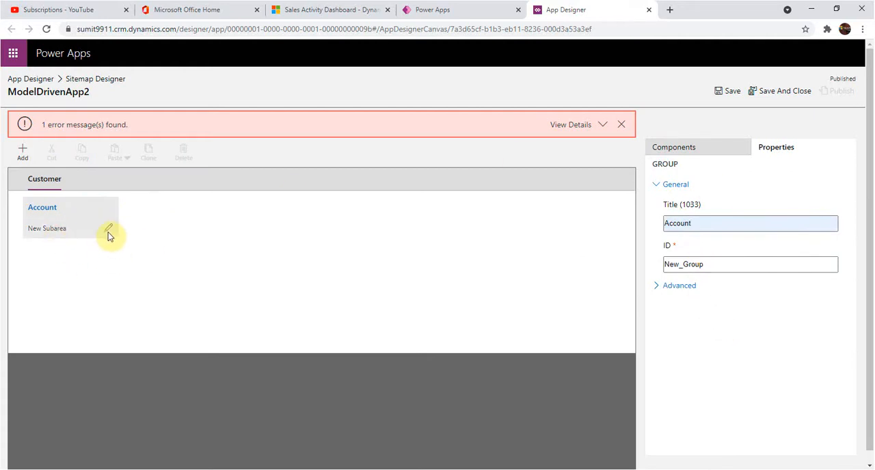
# Step: Set the subarea's type to Entity with the Account entity and the title Accounts, and save the site map
pyautogui.click(108, 233)
pyautogui.click(824, 225)
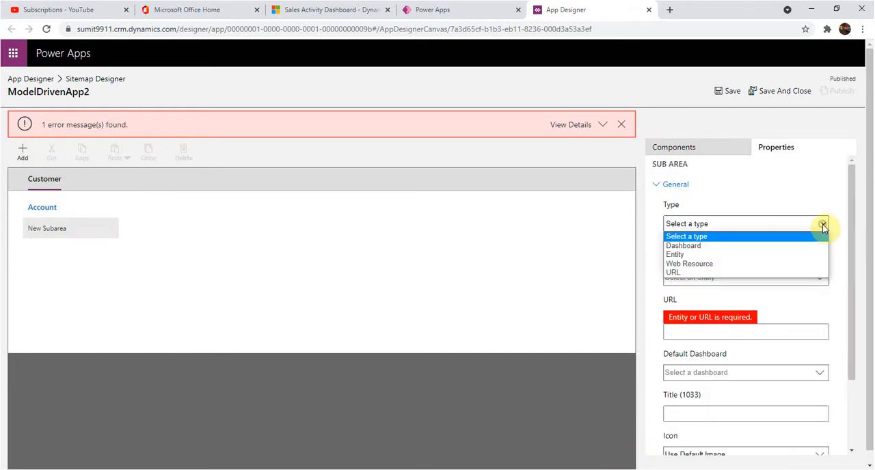
pyautogui.click(699, 255)
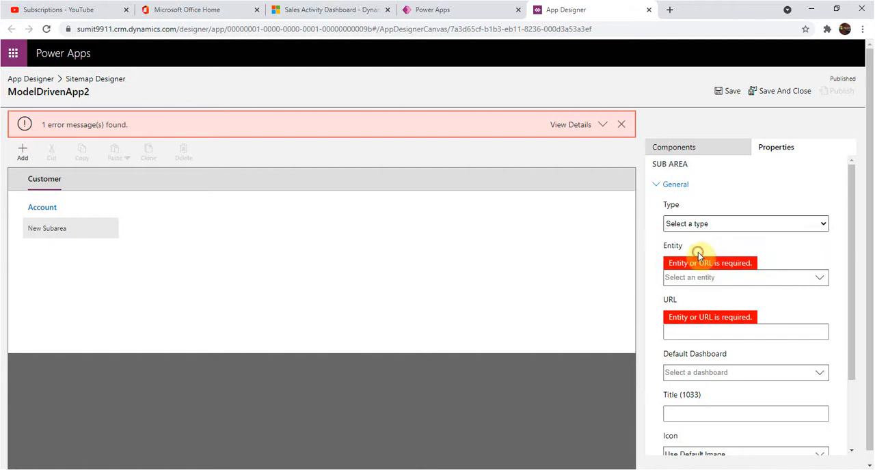
pyautogui.click(819, 281)
pyautogui.click(707, 320)
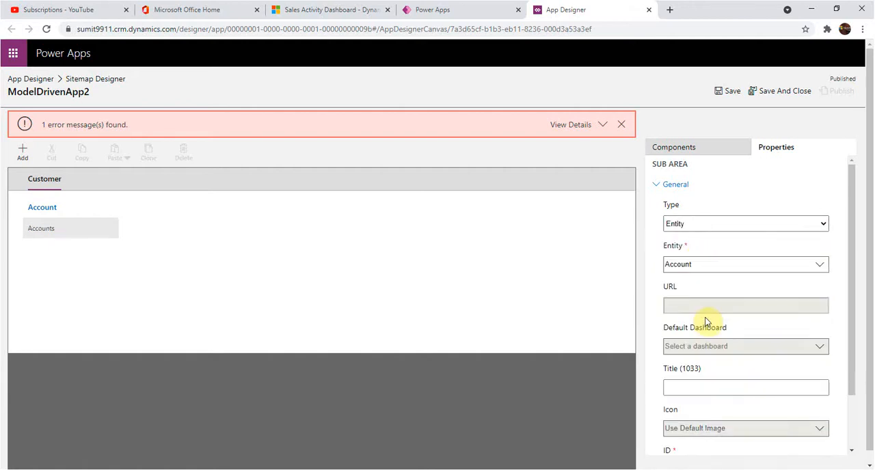
pyautogui.click(705, 389)
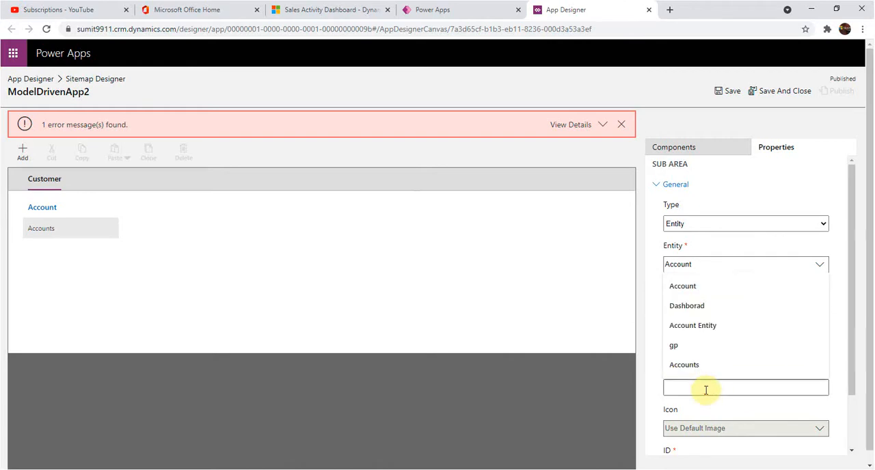
pyautogui.click(696, 365)
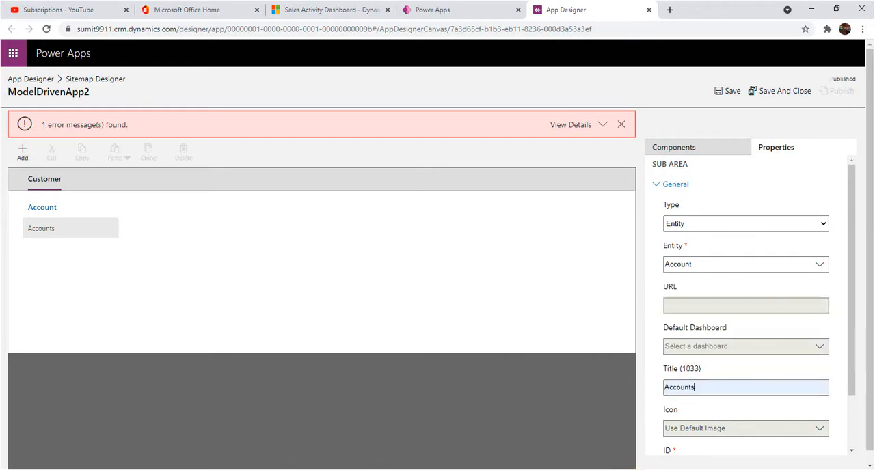
pyautogui.click(729, 91)
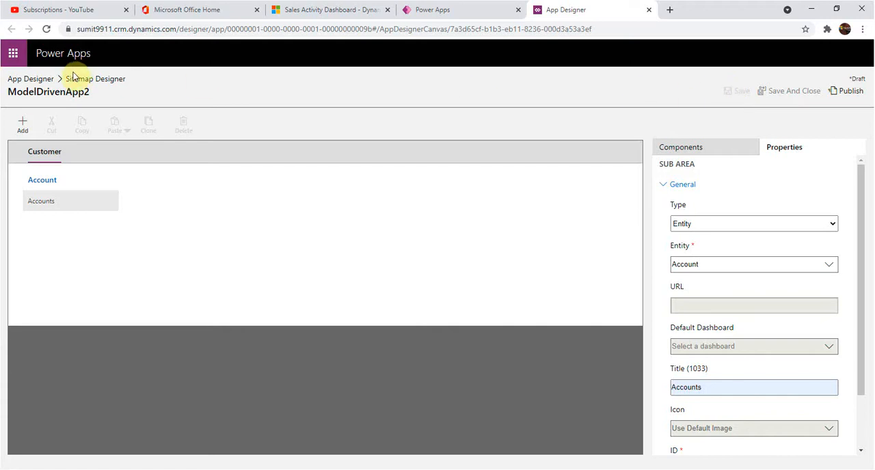
# Step: Return to the app's design canvas and limit its dashboards to the Connected Customer Service dashboard instead of all
pyautogui.click(40, 81)
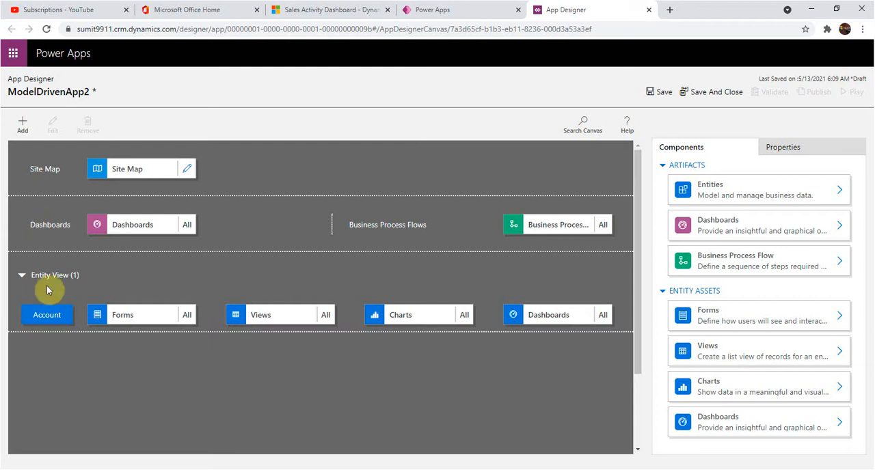
pyautogui.click(143, 225)
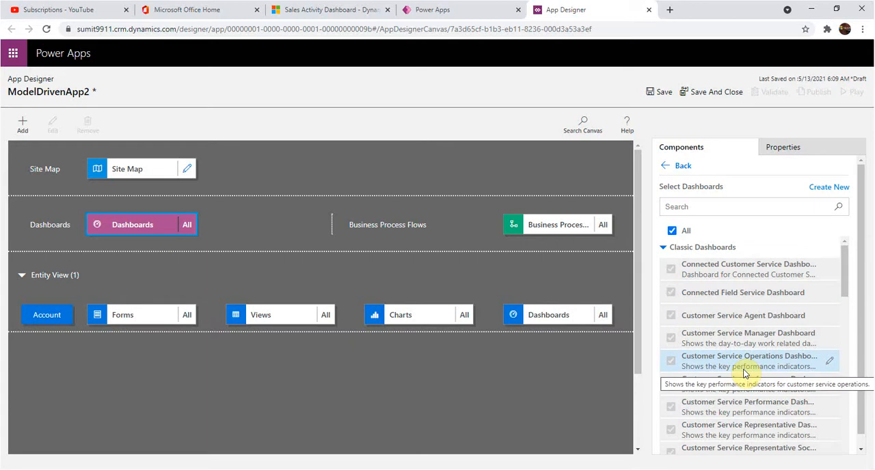
pyautogui.click(672, 232)
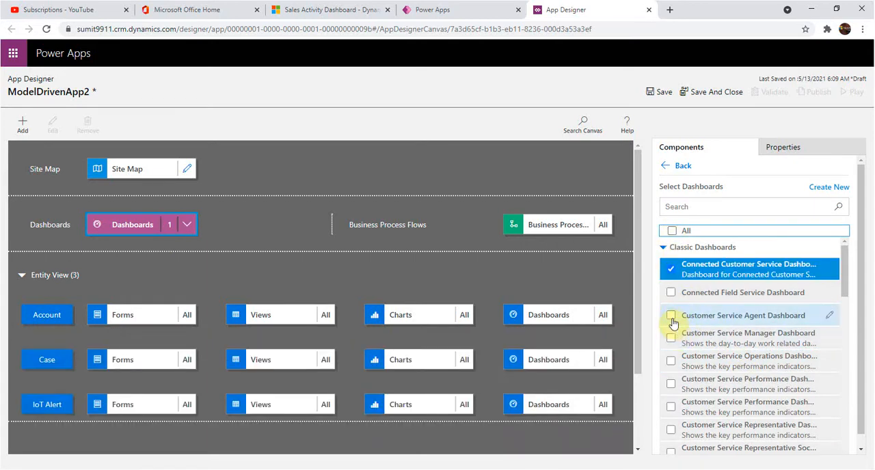
pyautogui.click(671, 270)
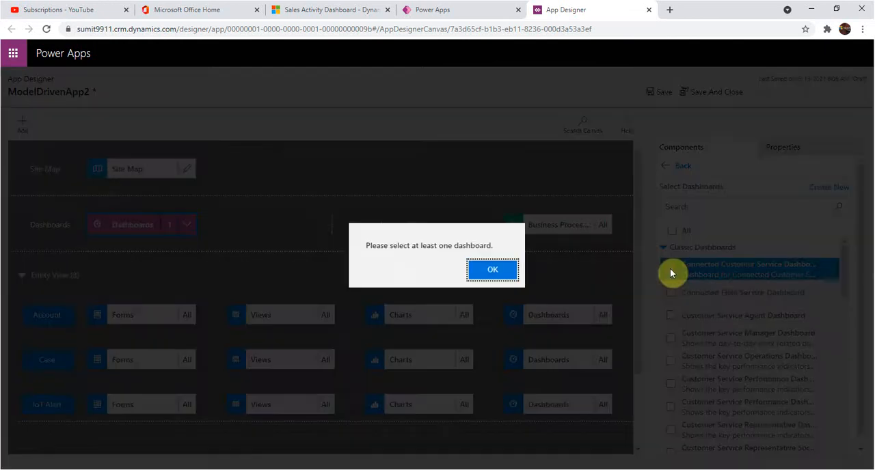
pyautogui.click(508, 276)
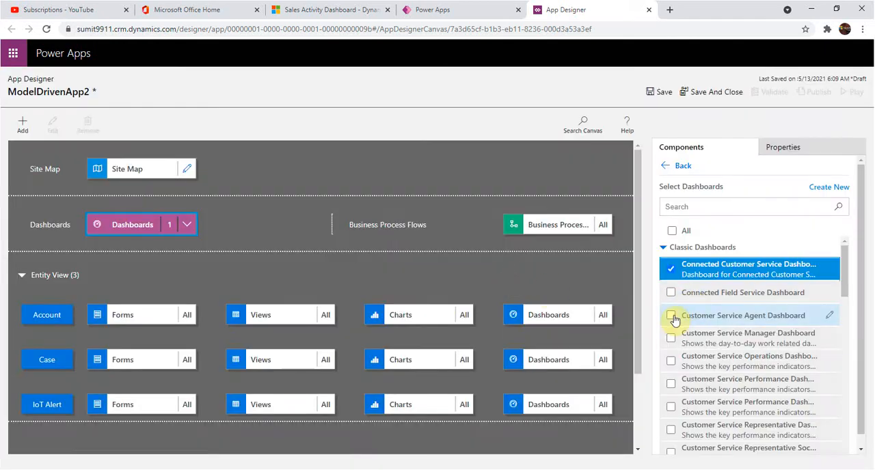
# Step: Look through the list of classic and interactive dashboards available for the app
pyautogui.scroll(-3, 674, 342)
pyautogui.scroll(-2, 674, 343)
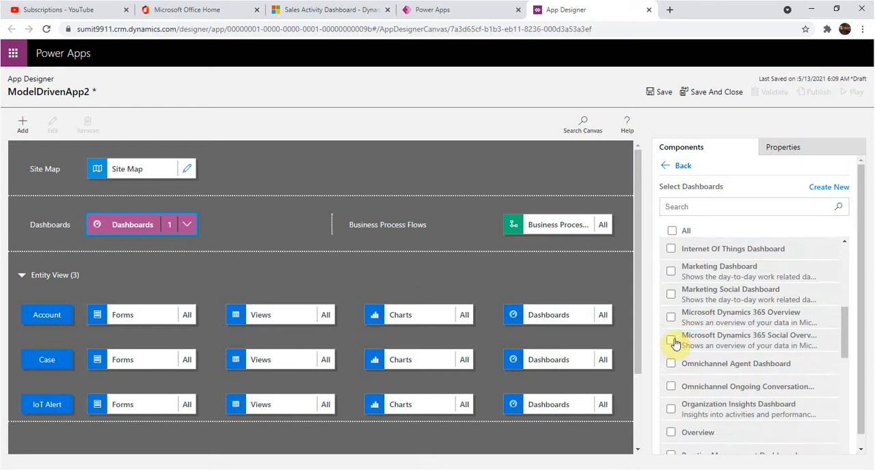
pyautogui.scroll(-2, 674, 345)
pyautogui.scroll(-5, 674, 344)
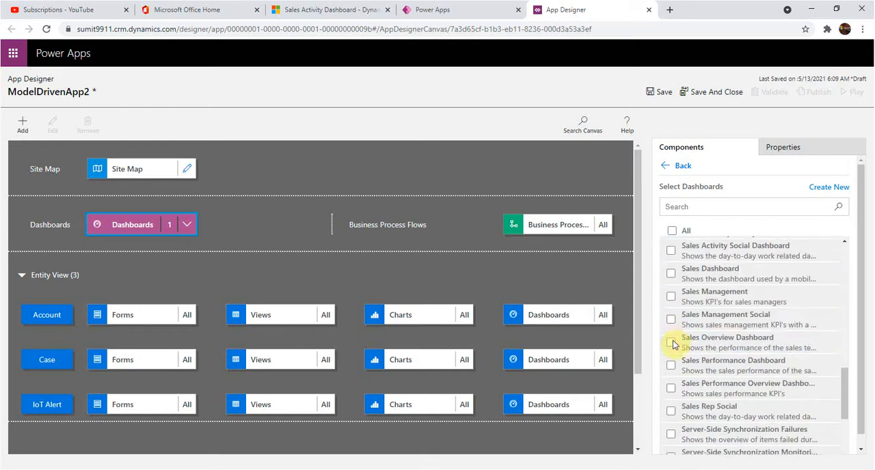
pyautogui.scroll(1, 671, 316)
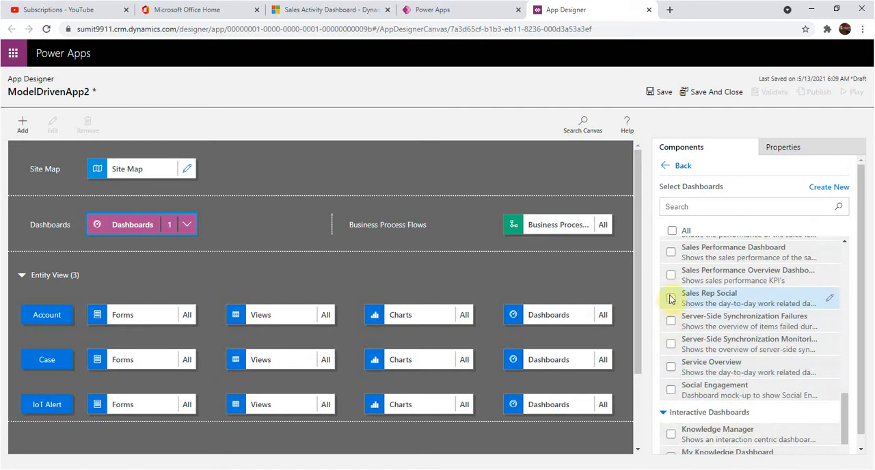
pyautogui.scroll(8, 671, 301)
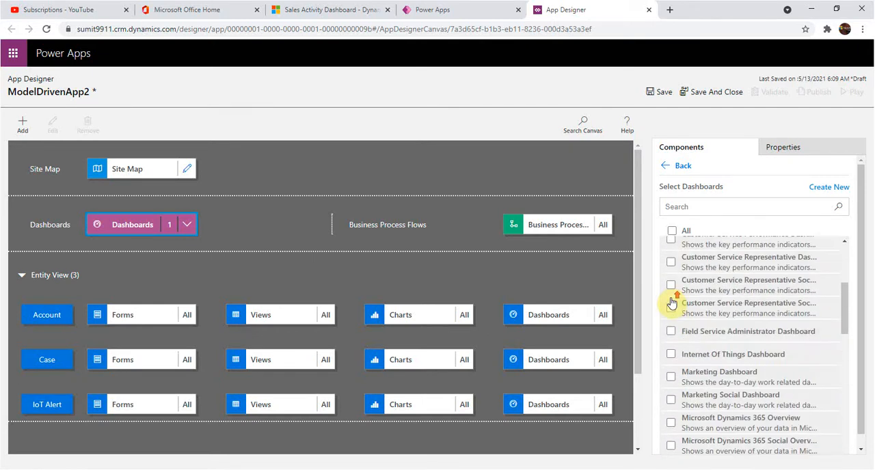
pyautogui.scroll(4, 673, 304)
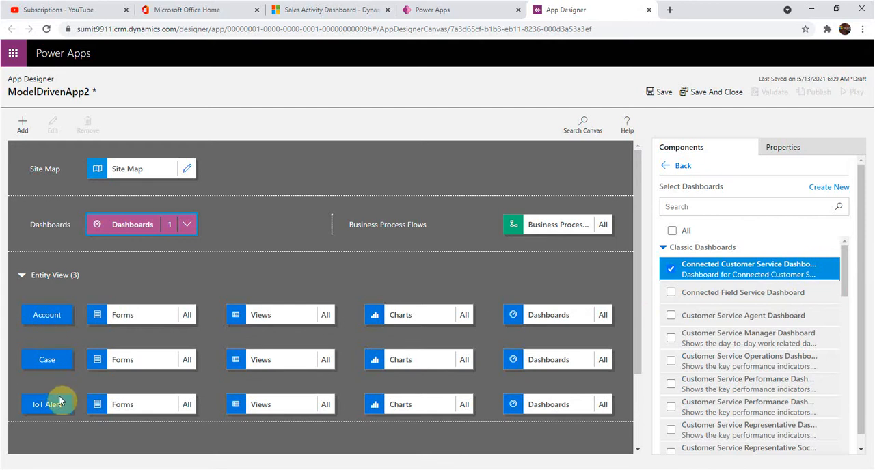
# Step: Limit the app's business process flows to Agreement Business Process instead of all, and review the entities on the canvas
pyautogui.click(573, 228)
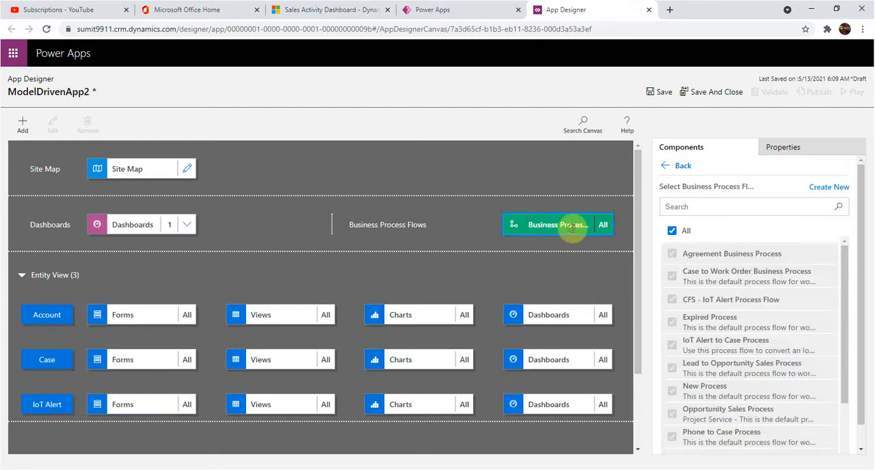
pyautogui.click(673, 231)
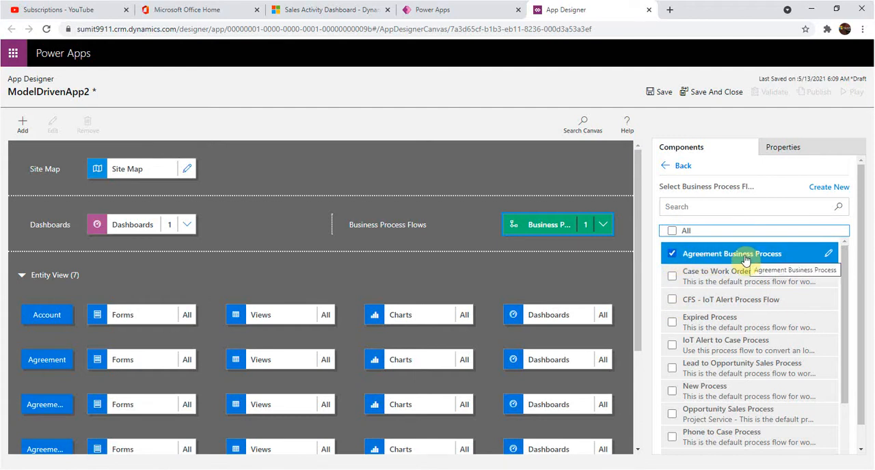
pyautogui.scroll(-3, 363, 296)
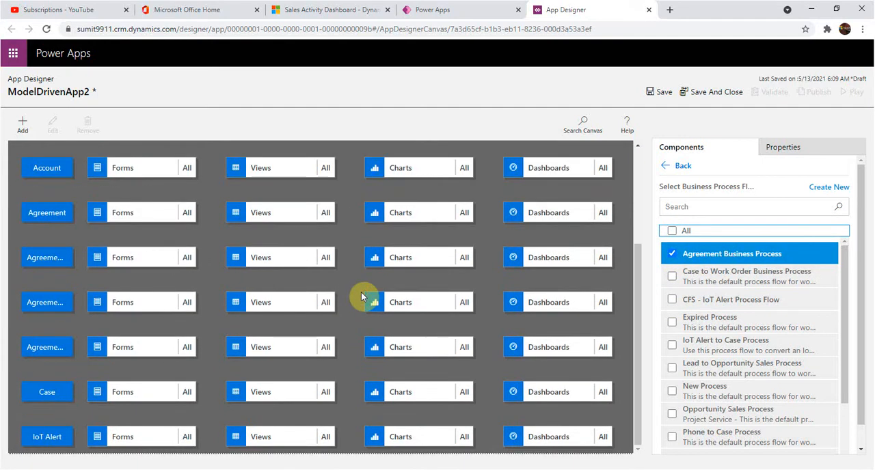
pyautogui.scroll(3, 379, 291)
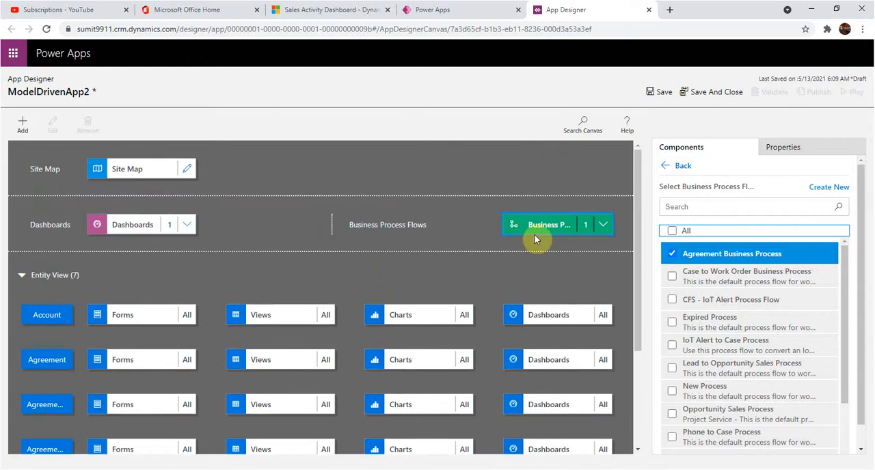
# Step: Remove the Agreement entity and the three other agreement-related entities from the app's entity view
pyautogui.scroll(-3, 508, 263)
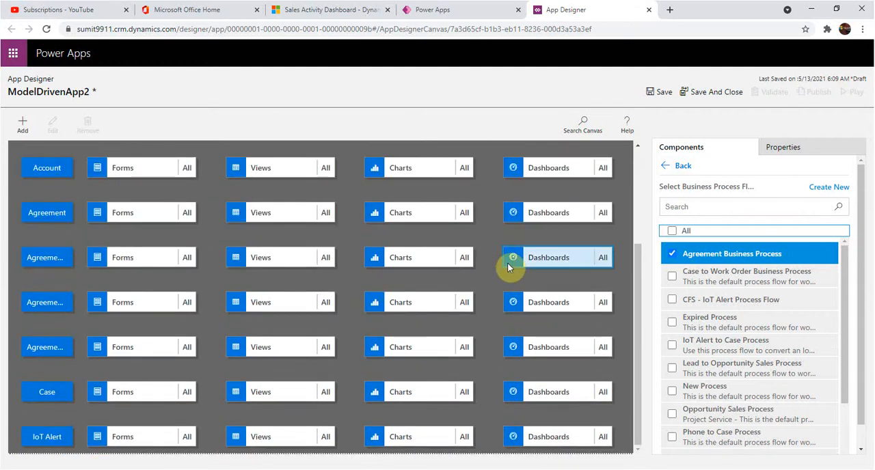
pyautogui.click(43, 225)
pyautogui.click(90, 126)
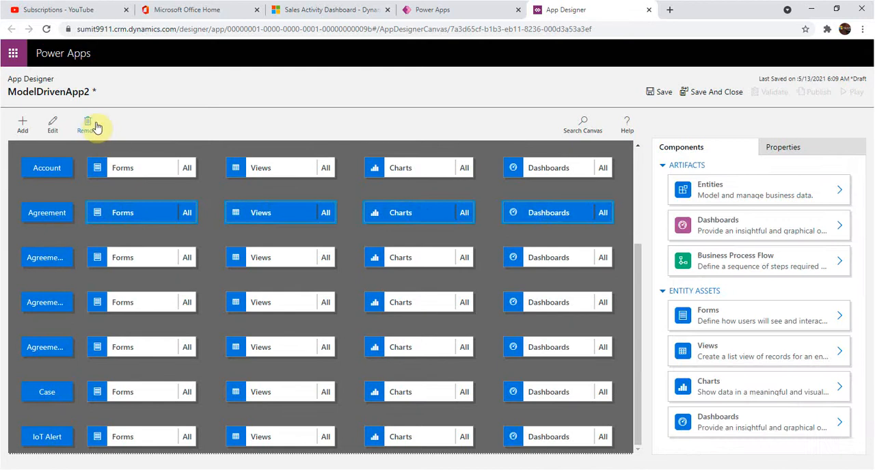
pyautogui.click(53, 260)
pyautogui.click(87, 124)
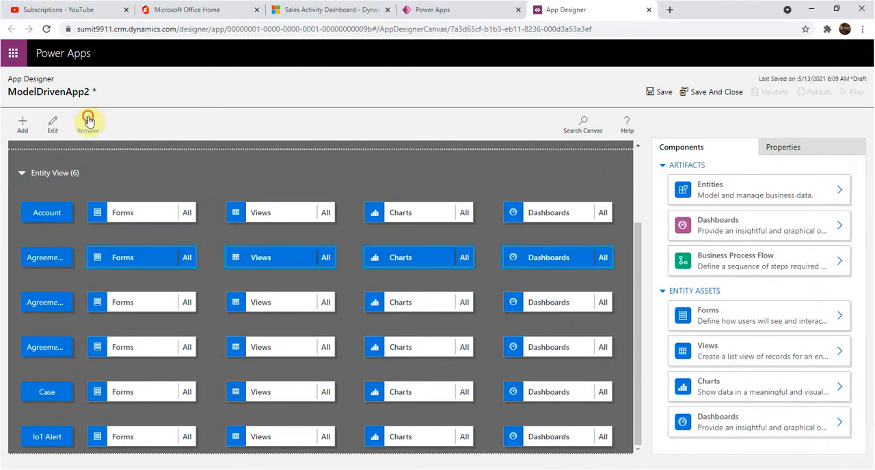
pyautogui.click(63, 262)
pyautogui.click(85, 125)
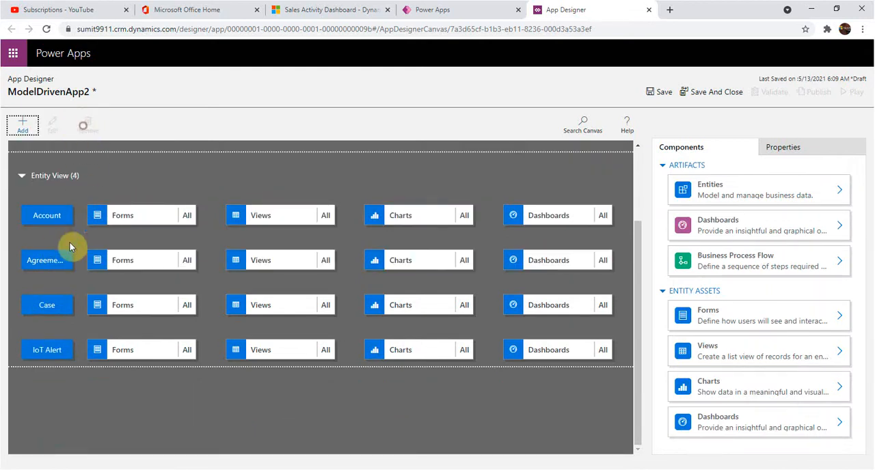
pyautogui.click(62, 260)
pyautogui.click(86, 126)
# Step: Remove the Case and IoT Alert entities from the app, keeping only Account
pyautogui.click(41, 262)
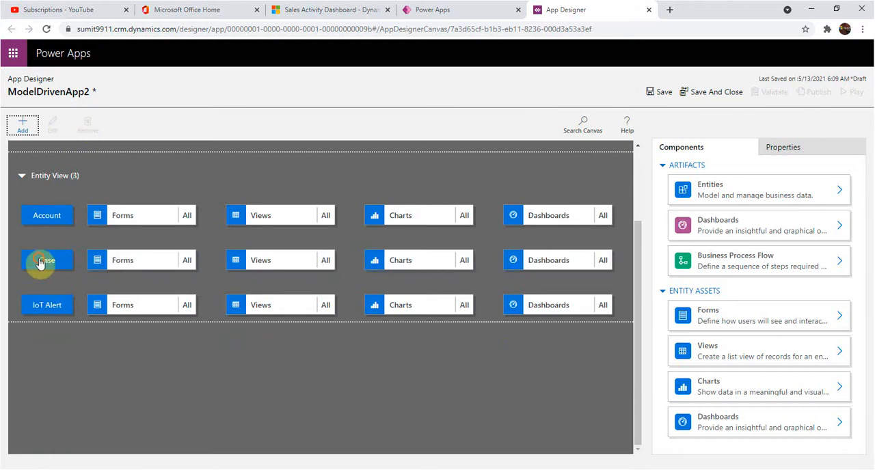
pyautogui.click(87, 123)
pyautogui.click(58, 260)
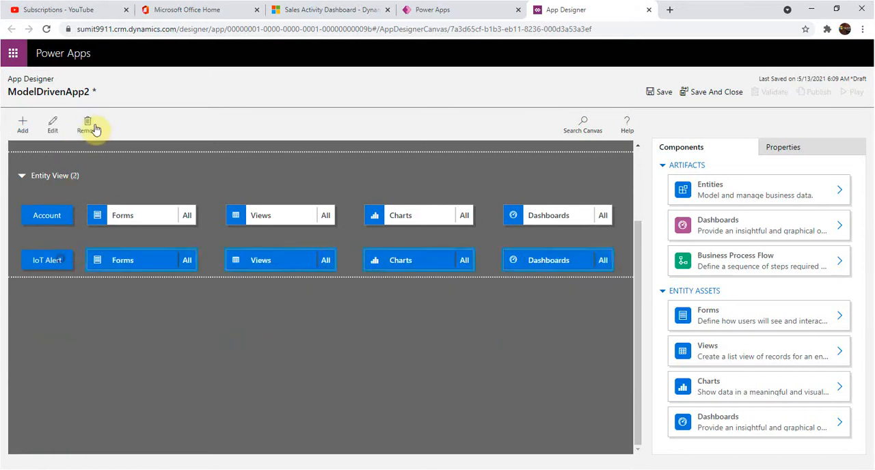
pyautogui.click(87, 123)
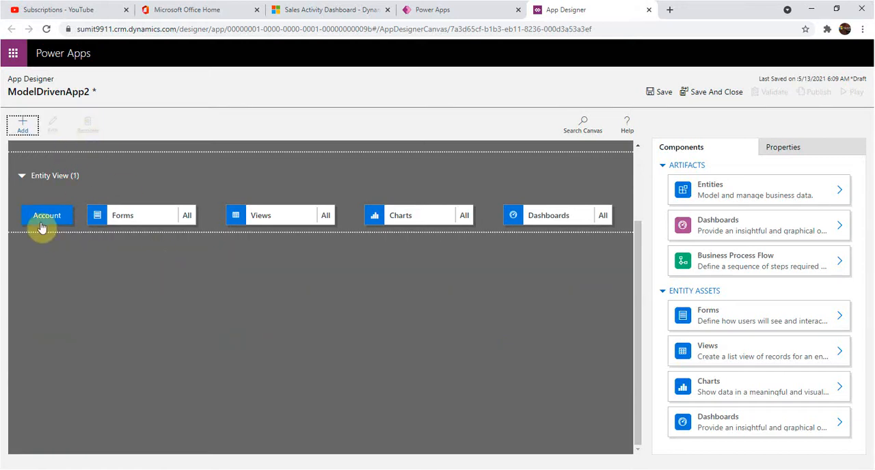
# Step: Limit the Account entity's forms to the Account main form instead of all
pyautogui.click(186, 215)
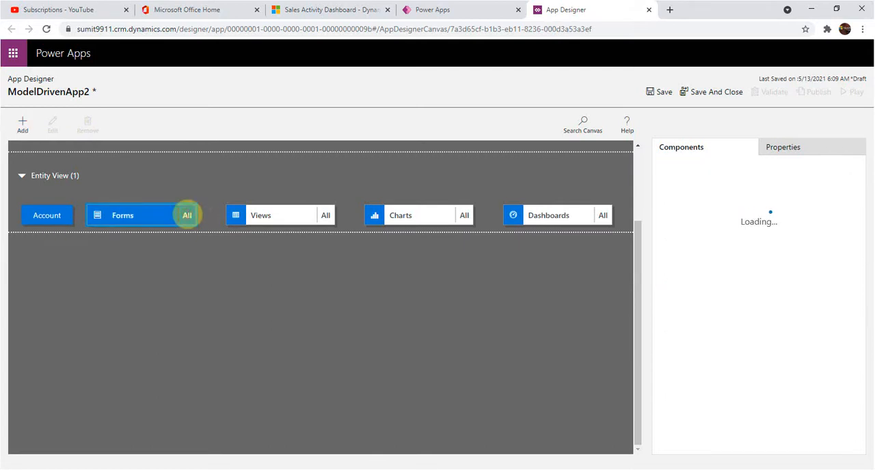
pyautogui.scroll(-4, 769, 315)
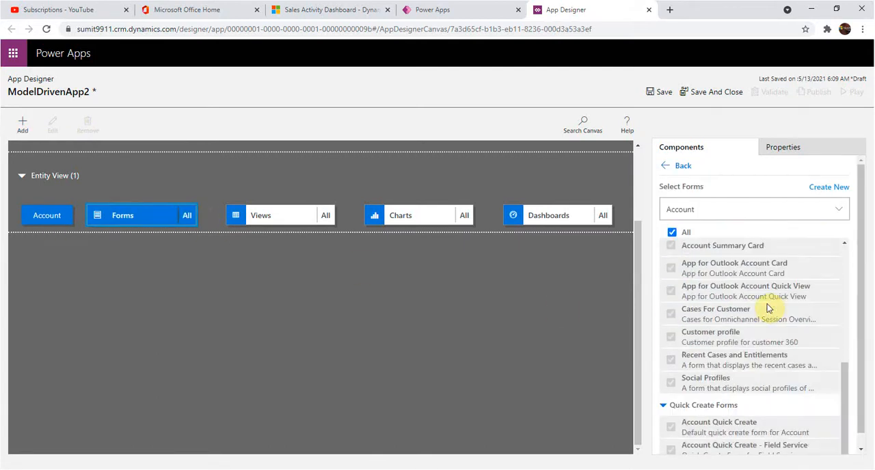
pyautogui.scroll(5, 769, 308)
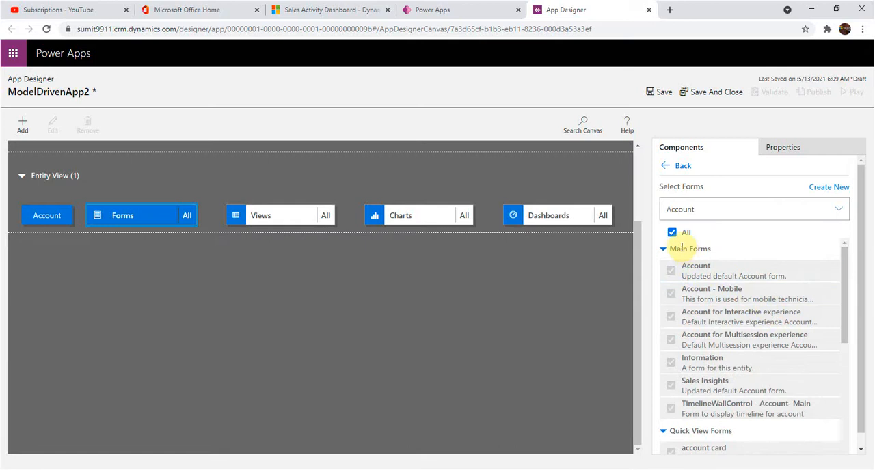
pyautogui.click(673, 233)
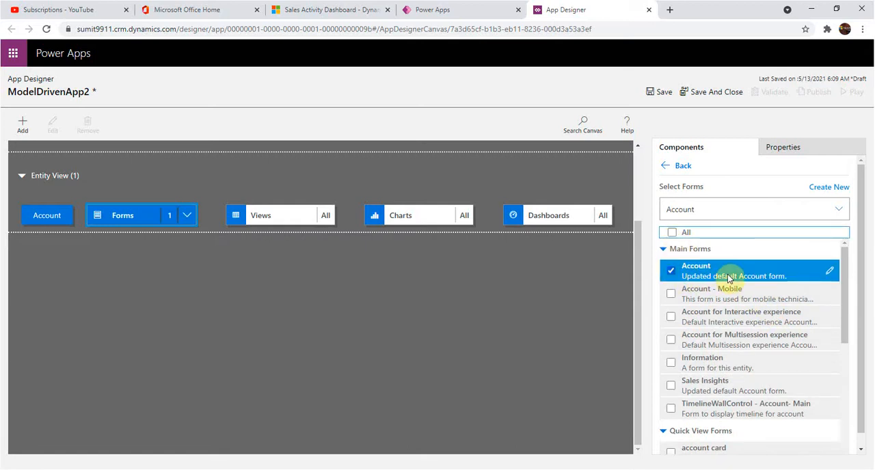
pyautogui.scroll(-3, 727, 279)
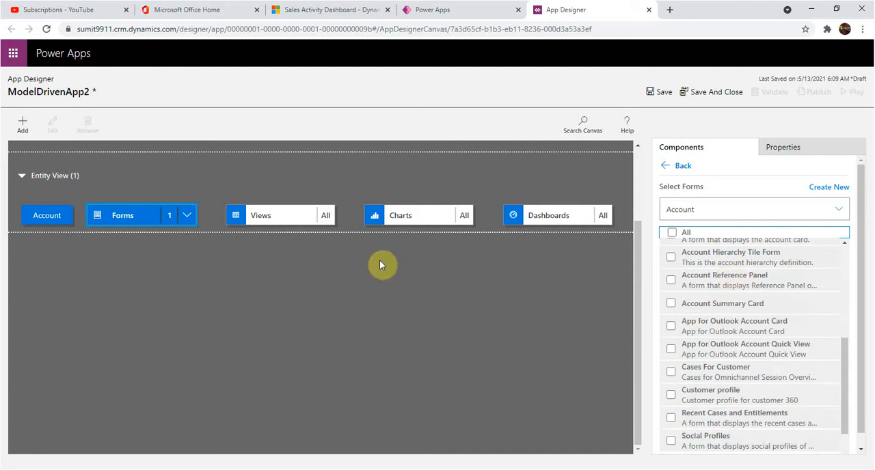
# Step: Limit the Account entity's views to Accounts Being Followed and All Accounts, and review its charts and dashboards
pyautogui.click(324, 218)
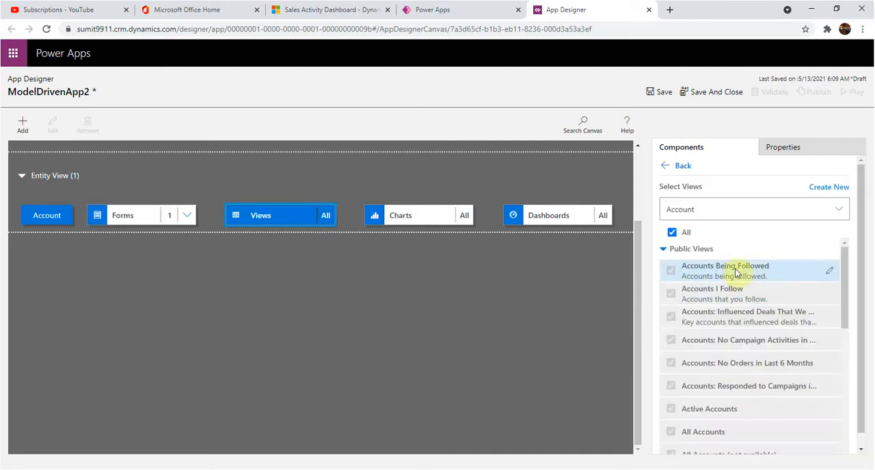
pyautogui.click(672, 233)
pyautogui.click(672, 434)
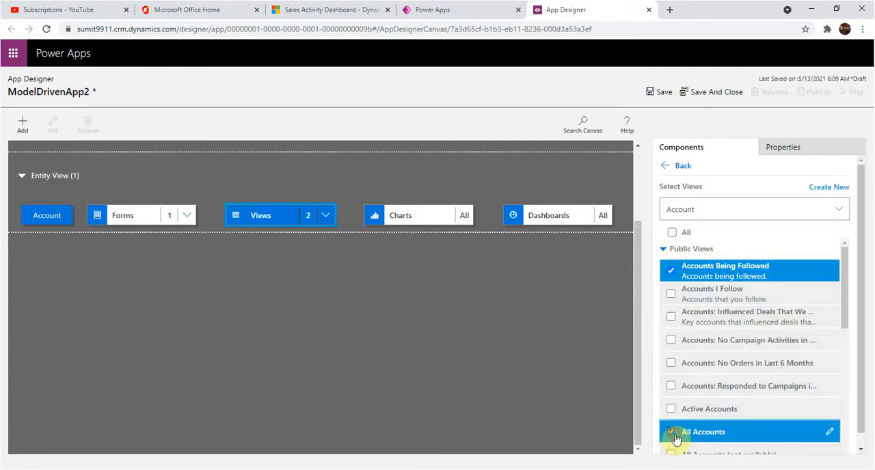
pyautogui.click(423, 217)
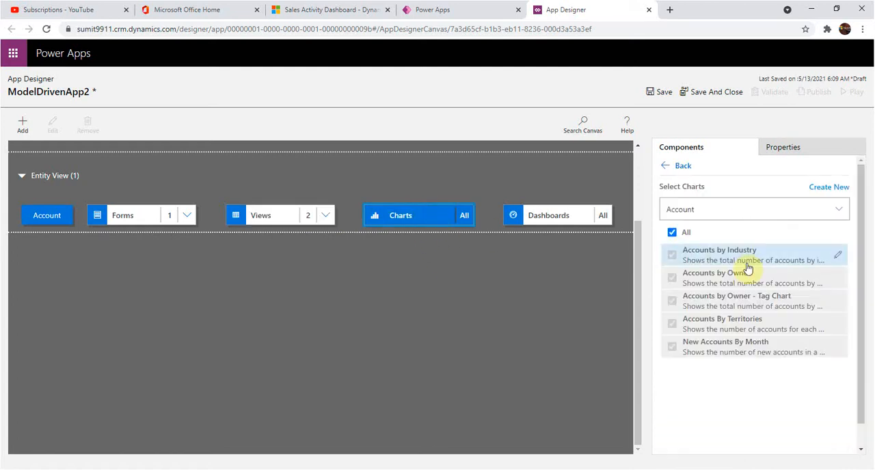
pyautogui.click(565, 215)
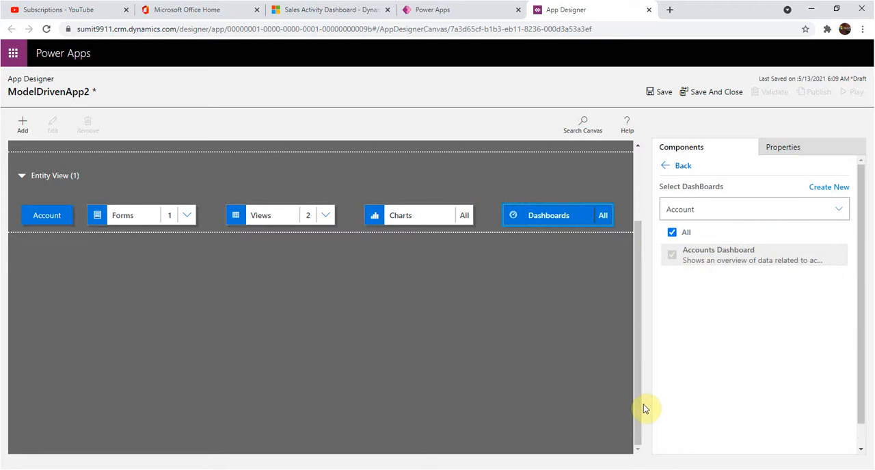
# Step: Save ModelDrivenApp2 and validate it for missing dependencies
pyautogui.moveTo(640, 409); pyautogui.dragTo(647, 332)
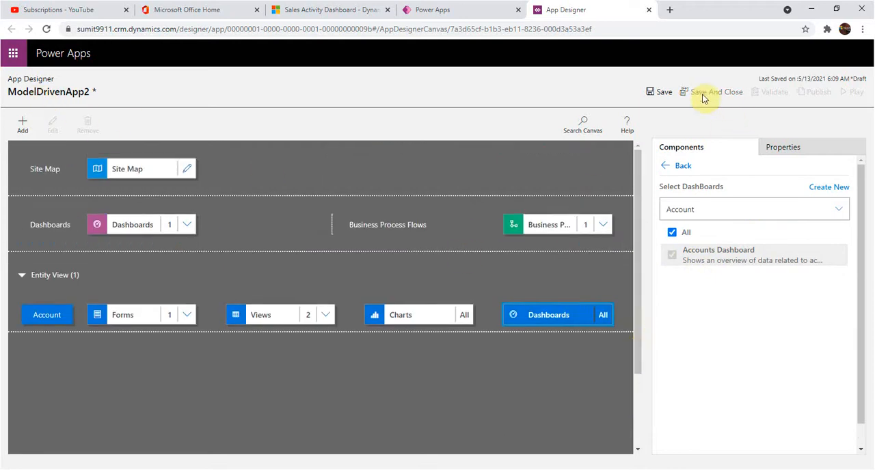
pyautogui.click(667, 93)
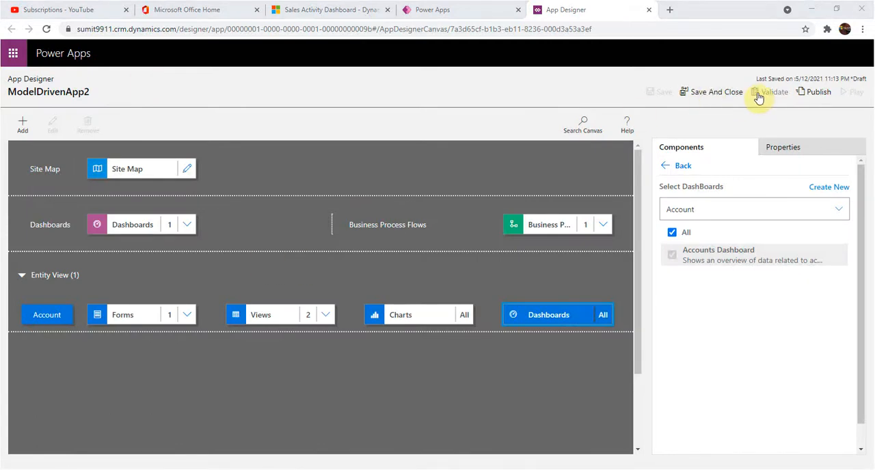
pyautogui.click(759, 95)
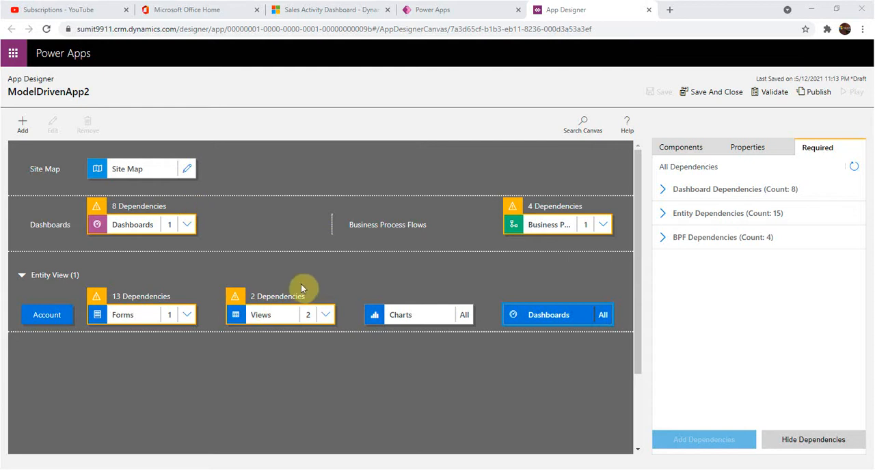
# Step: Publish ModelDrivenApp2 and play it to see how it works
pyautogui.click(808, 96)
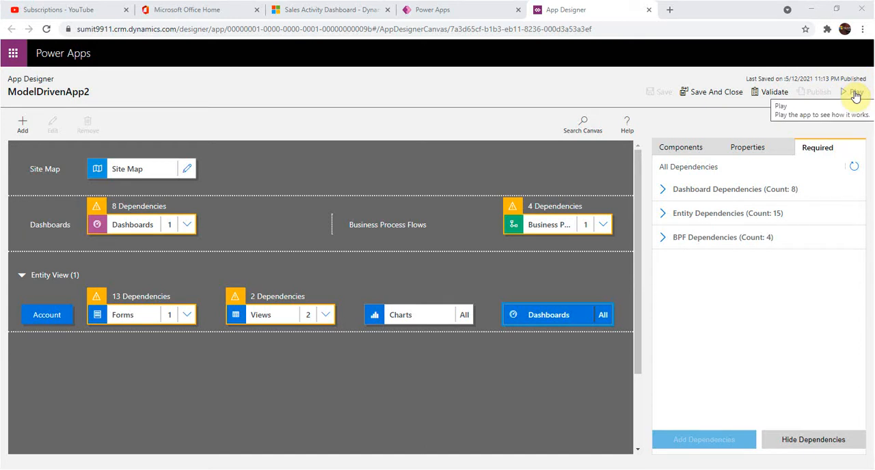
pyautogui.click(855, 94)
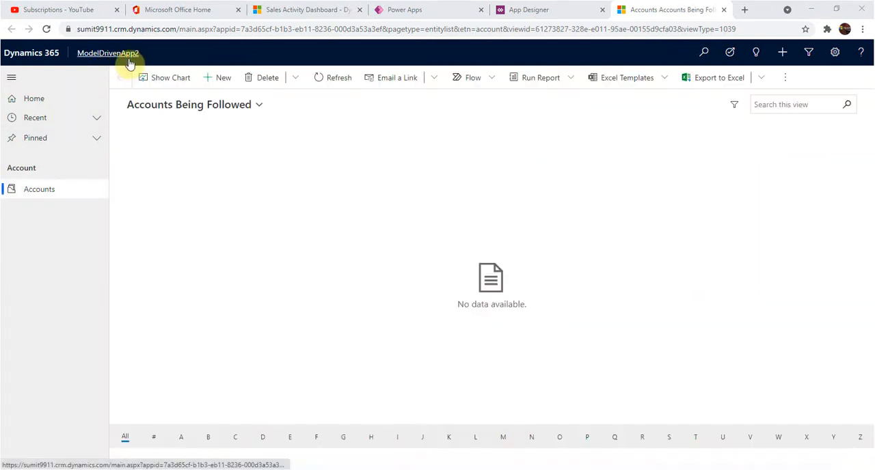
# Step: Look through the running app's site map, including its recent and pinned items and the Accounts subarea
pyautogui.click(57, 104)
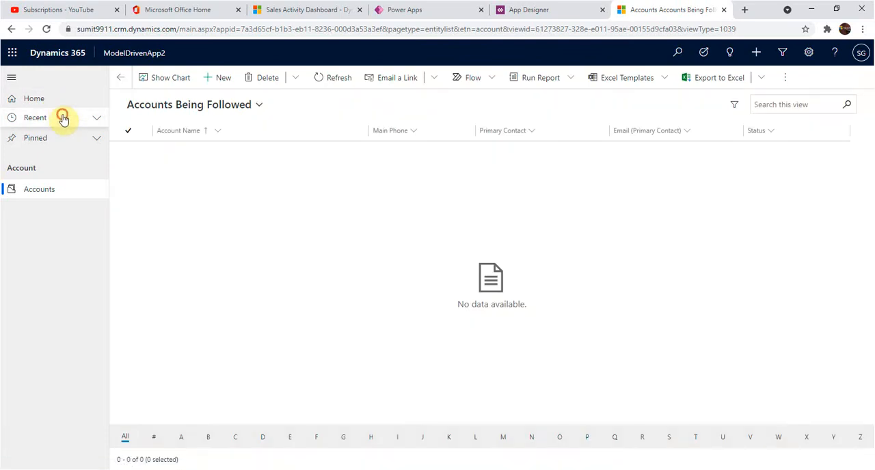
pyautogui.click(63, 117)
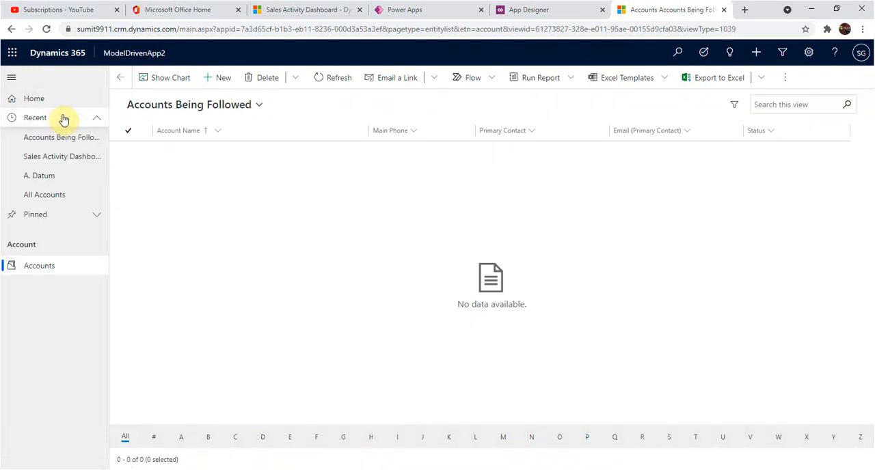
pyautogui.click(41, 212)
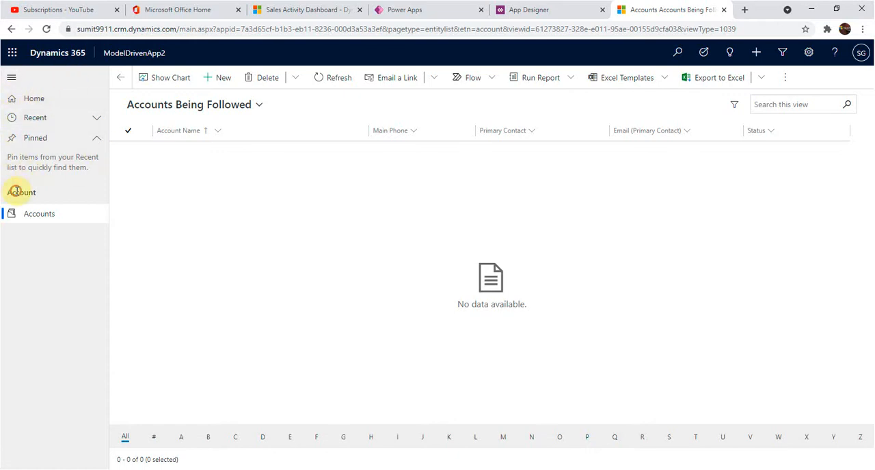
pyautogui.click(30, 217)
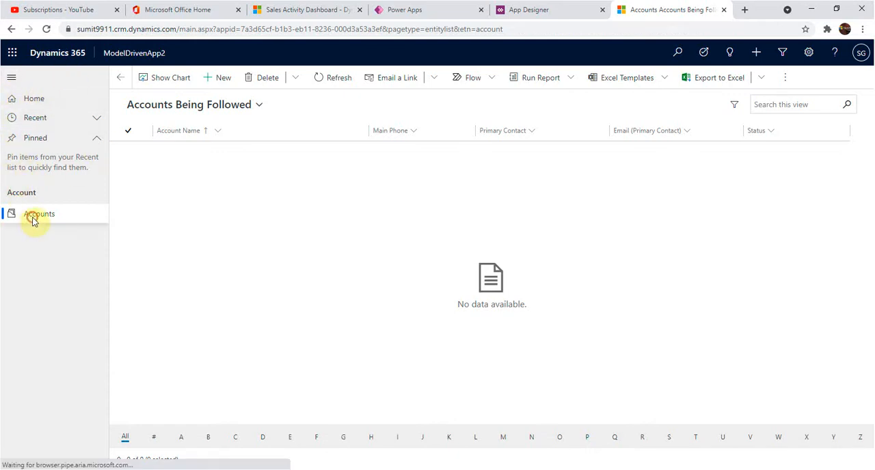
# Step: Switch the accounts list to the All Accounts view and open the A. Datum account record to examine its form
pyautogui.click(214, 111)
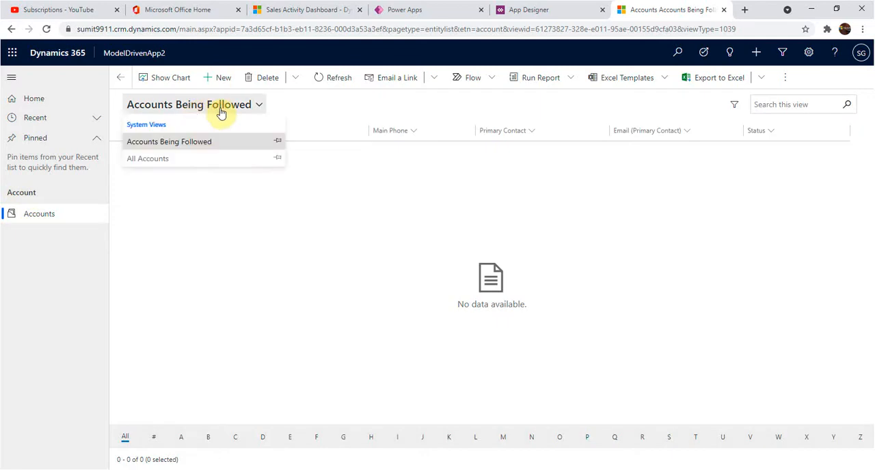
pyautogui.click(220, 164)
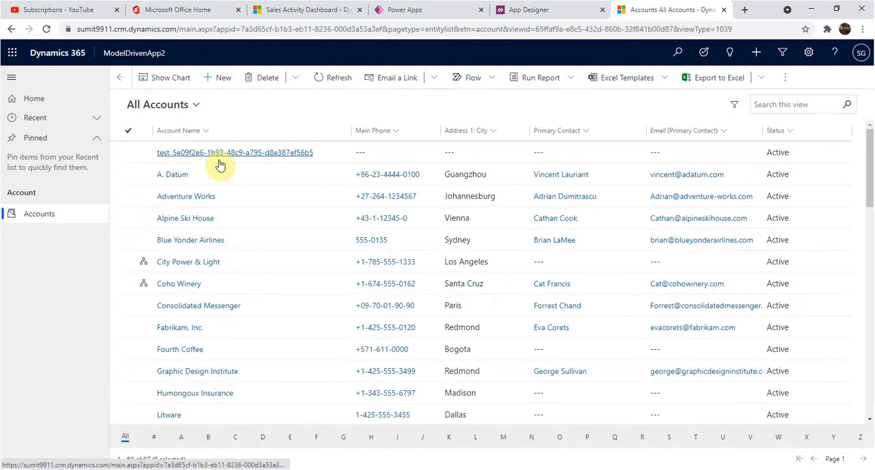
pyautogui.click(173, 180)
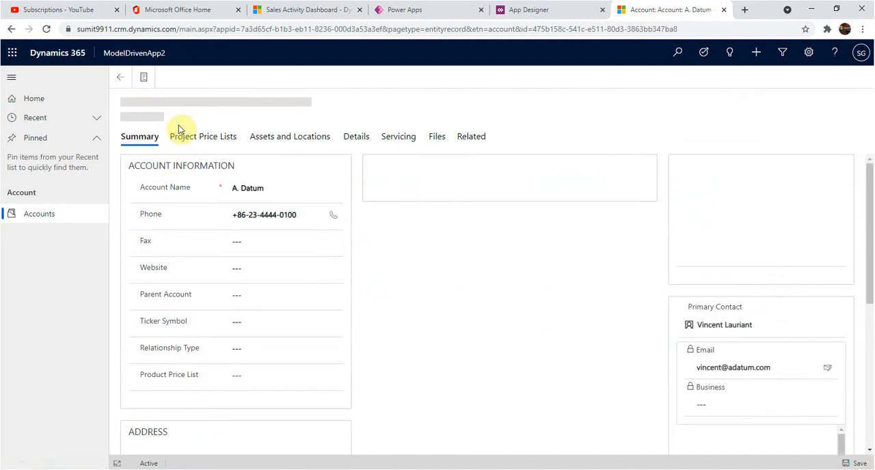
pyautogui.moveTo(181, 133); pyautogui.dragTo(149, 126)
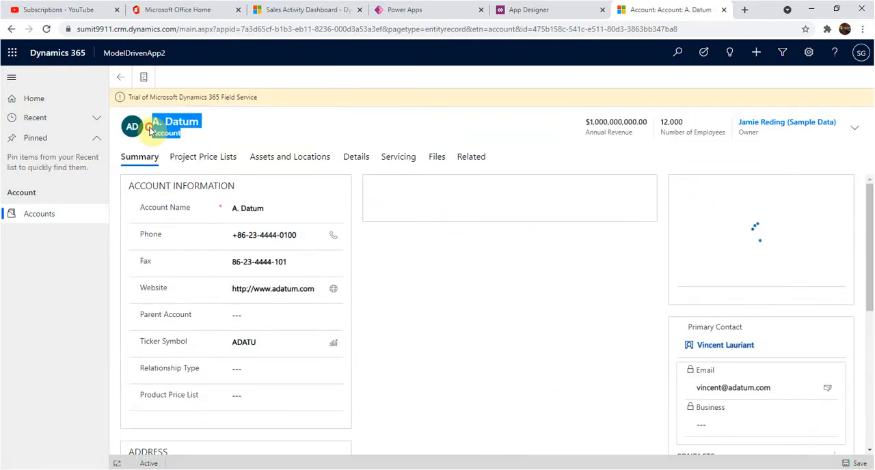
pyautogui.click(191, 141)
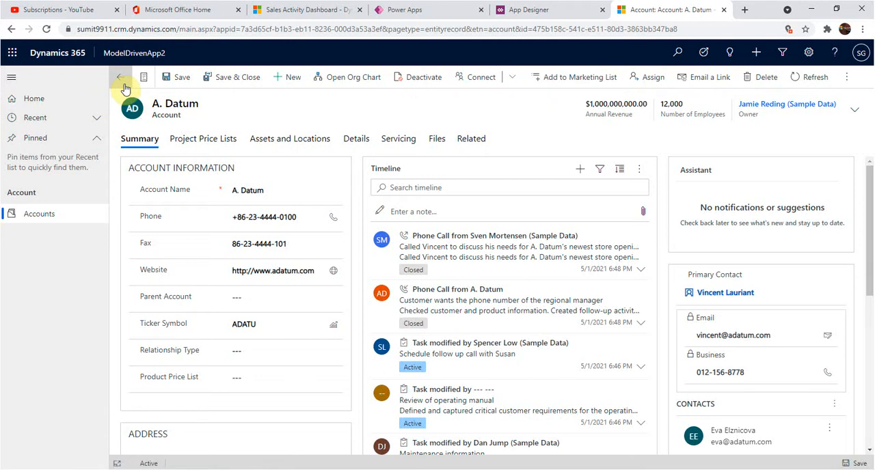
# Step: Return to the accounts list, close the running app, and save and close ModelDrivenApp2 in the designer
pyautogui.click(41, 215)
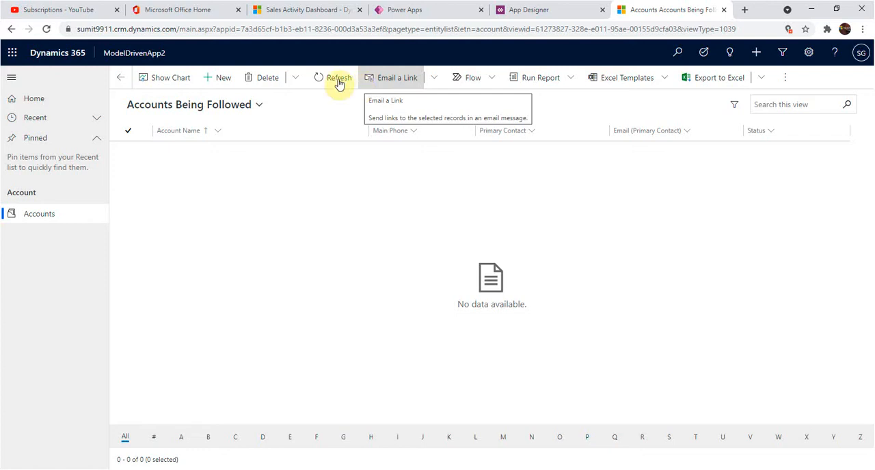
pyautogui.click(725, 10)
pyautogui.click(726, 93)
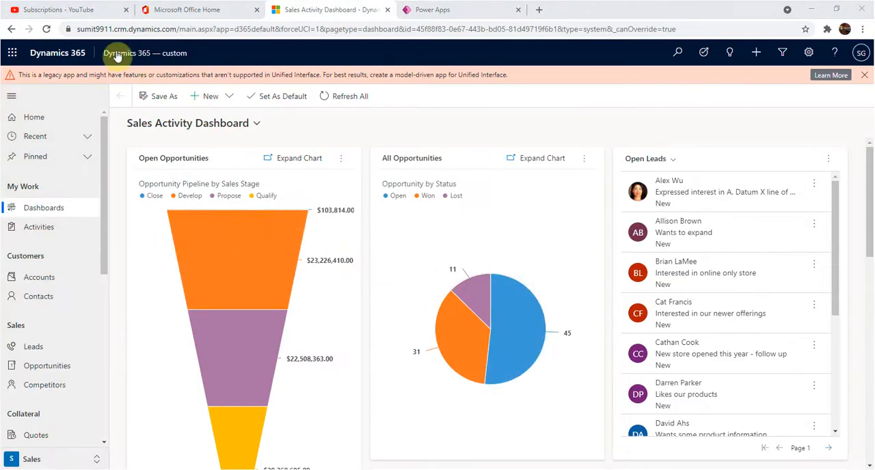
# Step: Bring up the environment's list of published apps, find ModelDrivenApp2 among them and open it
pyautogui.moveTo(176, 29); pyautogui.dragTo(68, 29)
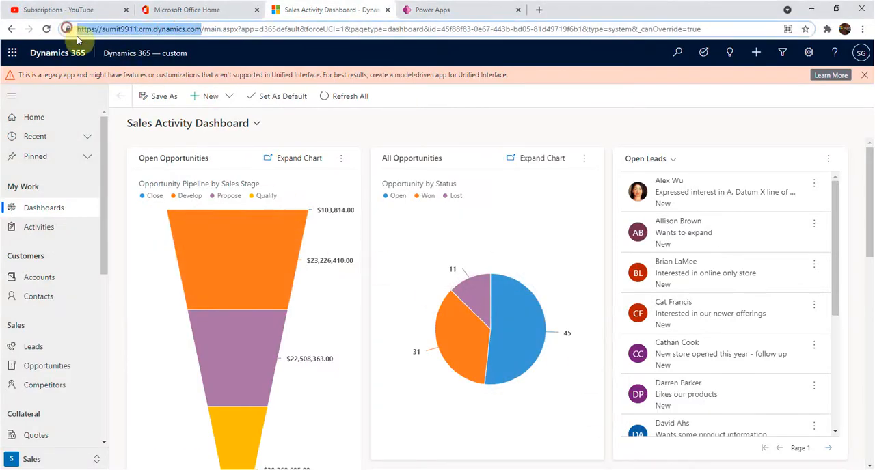
pyautogui.click(125, 58)
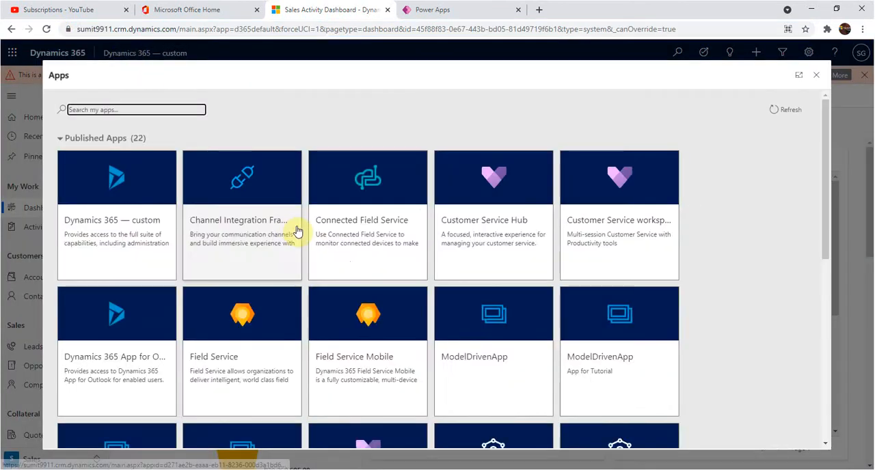
pyautogui.scroll(-6, 298, 231)
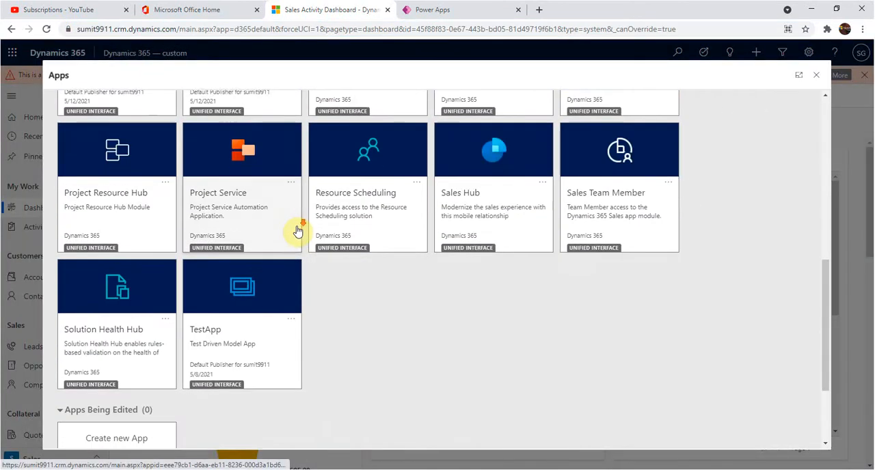
pyautogui.scroll(-2, 297, 231)
pyautogui.scroll(3, 297, 232)
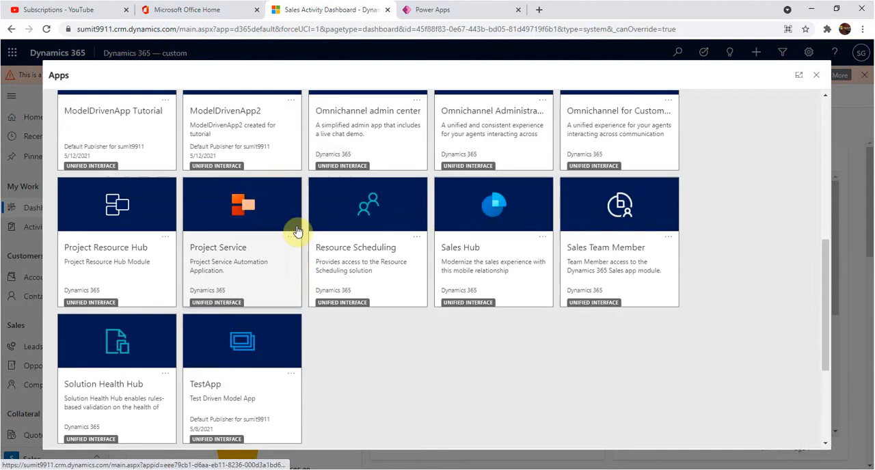
pyautogui.scroll(1, 297, 231)
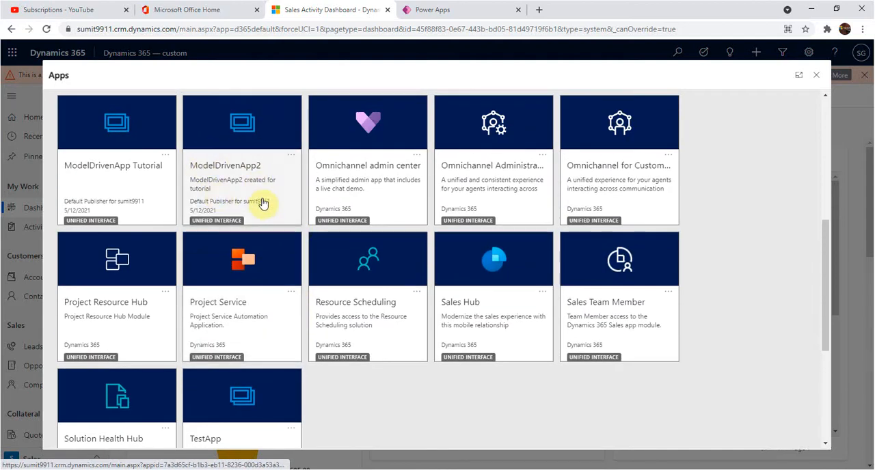
pyautogui.click(211, 192)
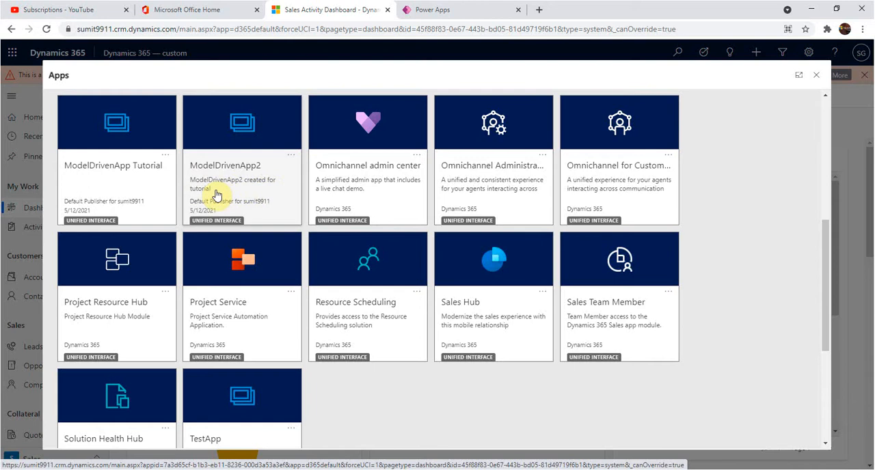
pyautogui.click(240, 172)
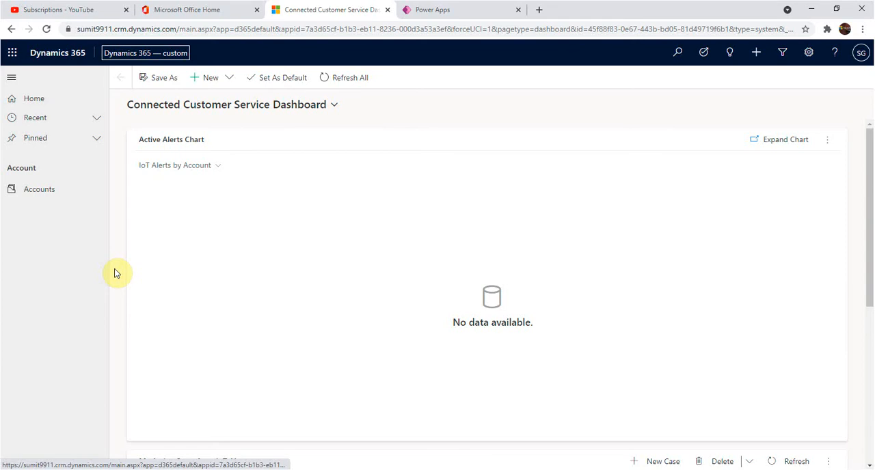
# Step: Look over the Connected Customer Service Dashboard, then open the Accounts list and show it in the All Accounts view
pyautogui.scroll(-5, 116, 273)
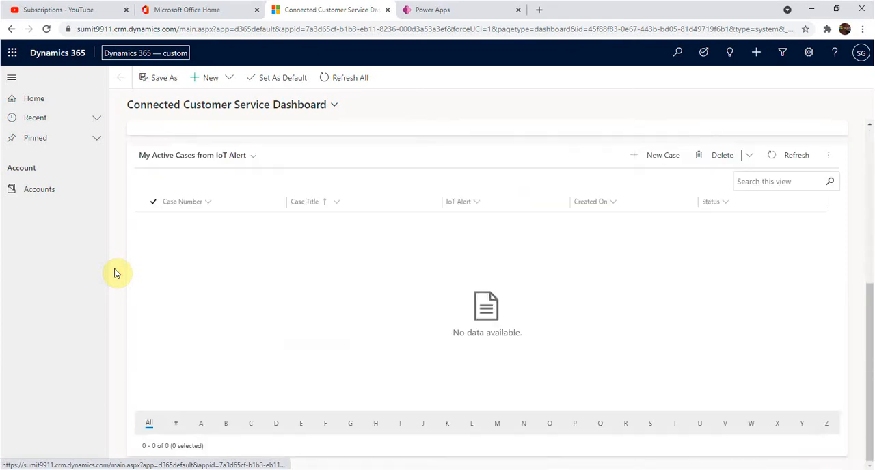
pyautogui.scroll(5, 116, 273)
pyautogui.click(52, 194)
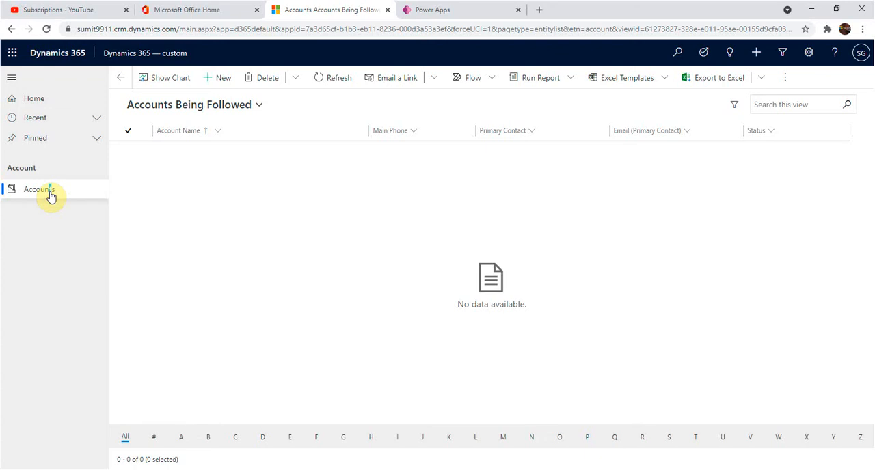
pyautogui.click(217, 107)
pyautogui.click(187, 158)
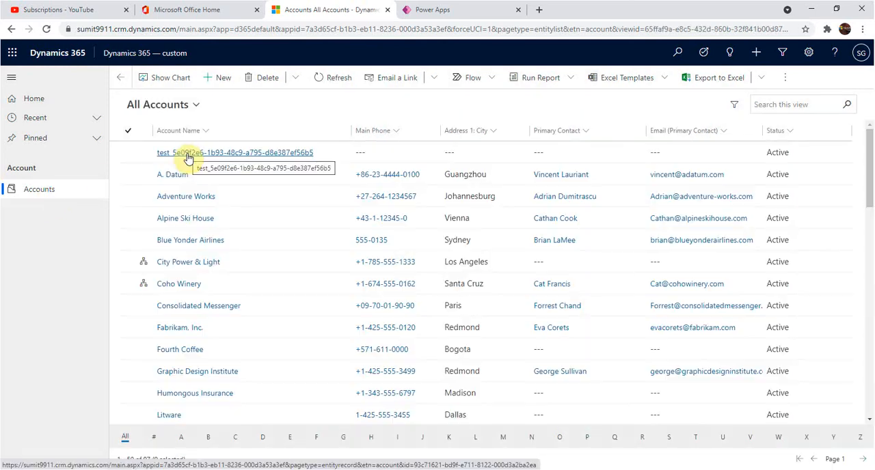